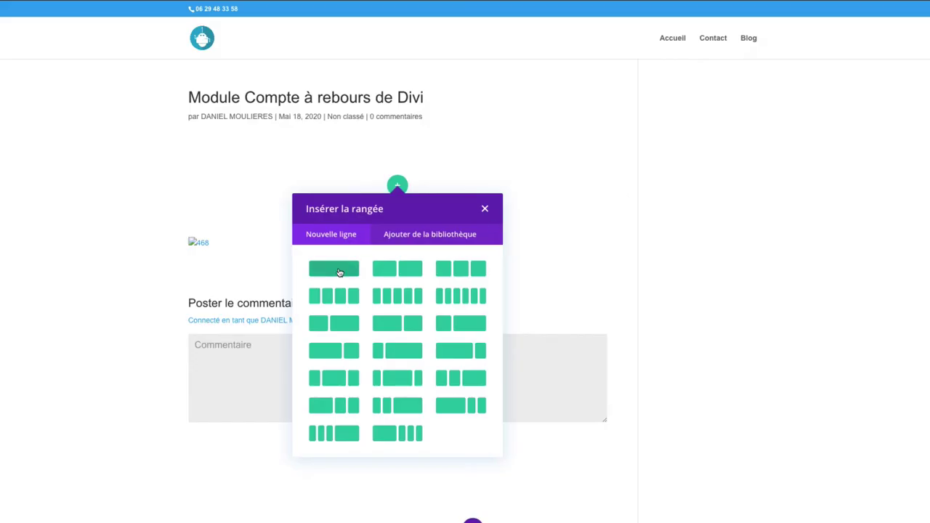
Insert a single-column row and add a Texte module to it
left_click(338, 271)
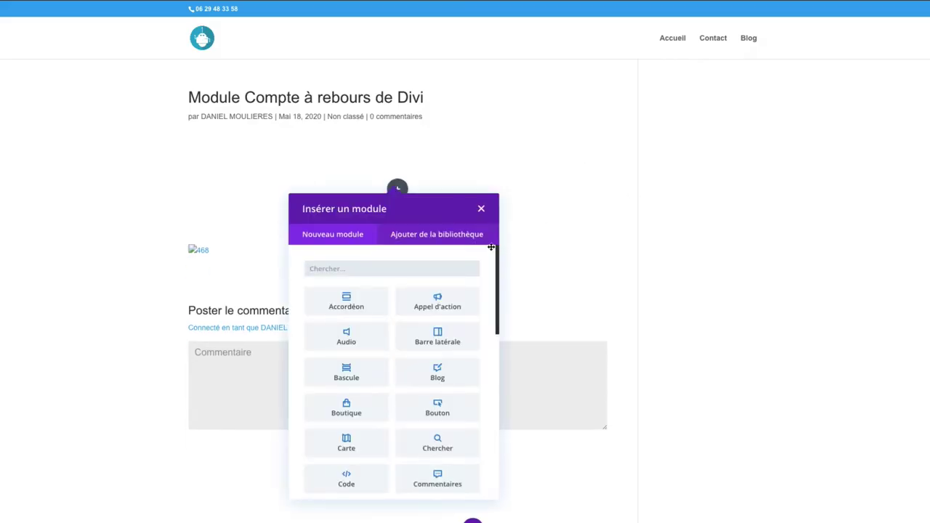
left_click(362, 269)
left_click(359, 288)
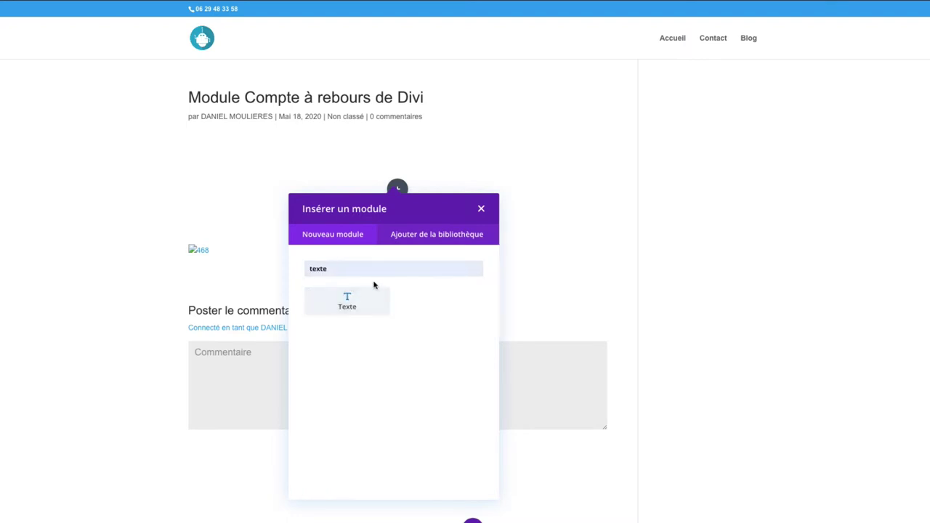
left_click(348, 300)
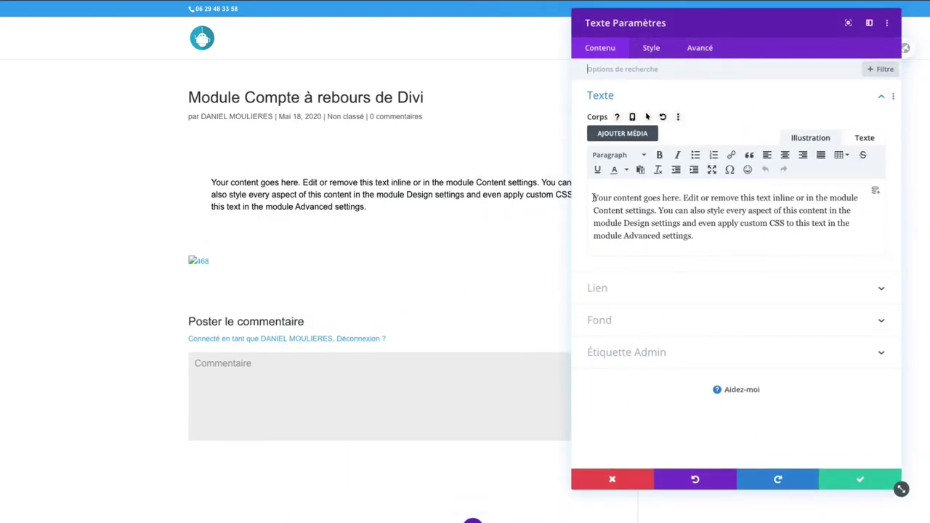
Replace the text module's placeholder content with "Nous revenons bientôt" and save the module
left_click_drag(593, 197, 702, 235)
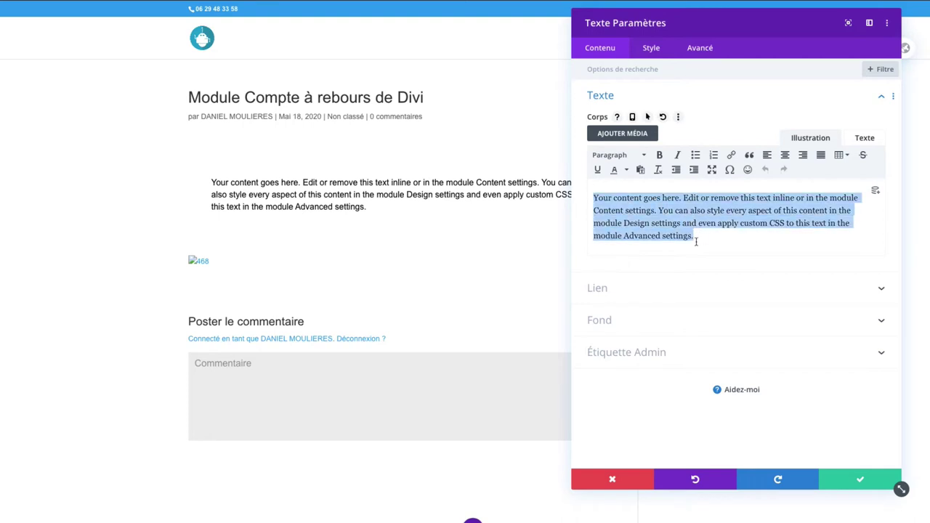
type("Nous re")
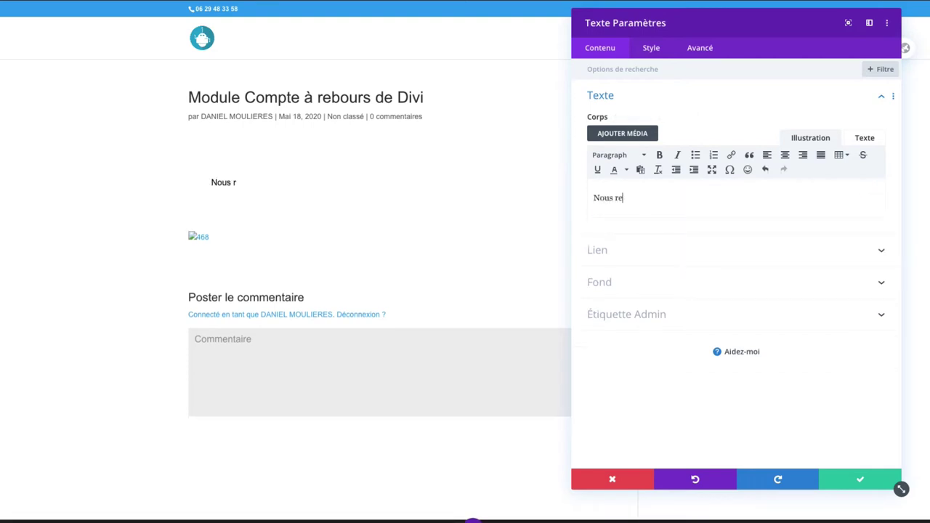
type("venons bientôt")
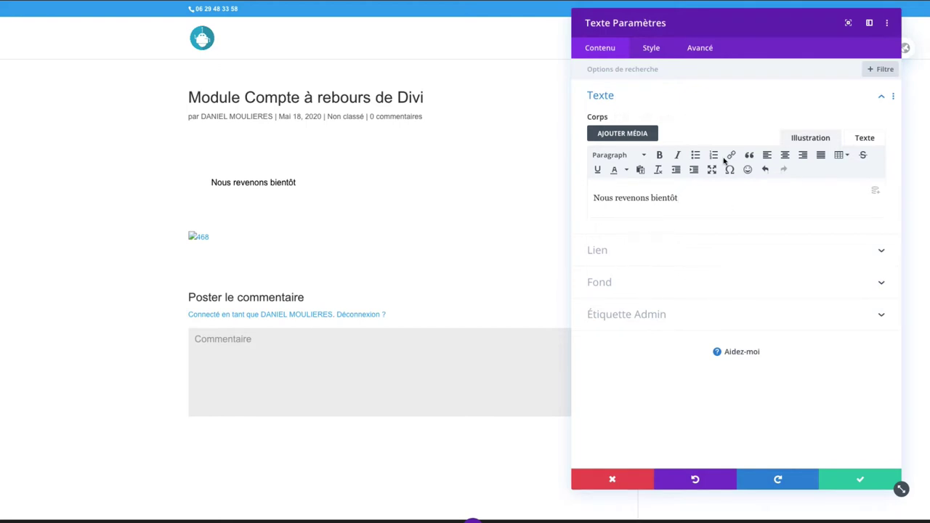
left_click(848, 480)
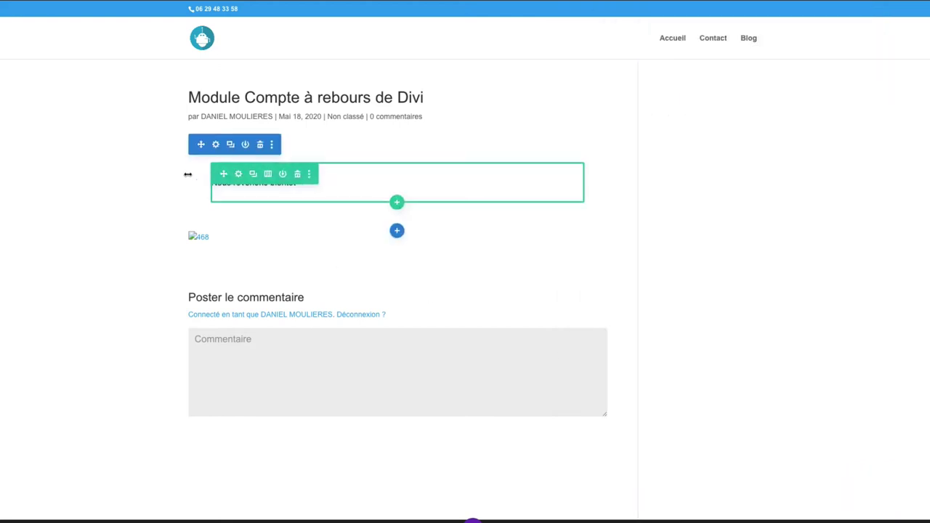
Add a gradient background in the default blue and green colours to the section containing the text
left_click(216, 144)
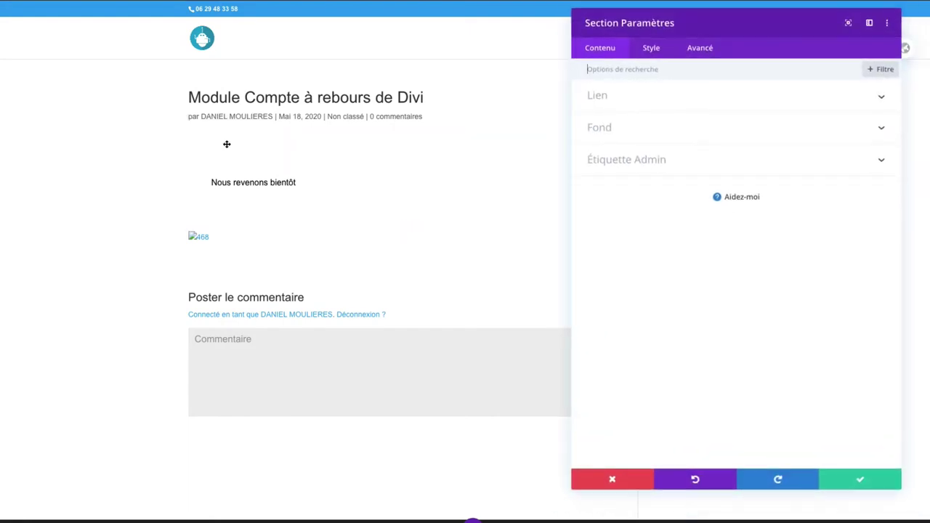
left_click(633, 130)
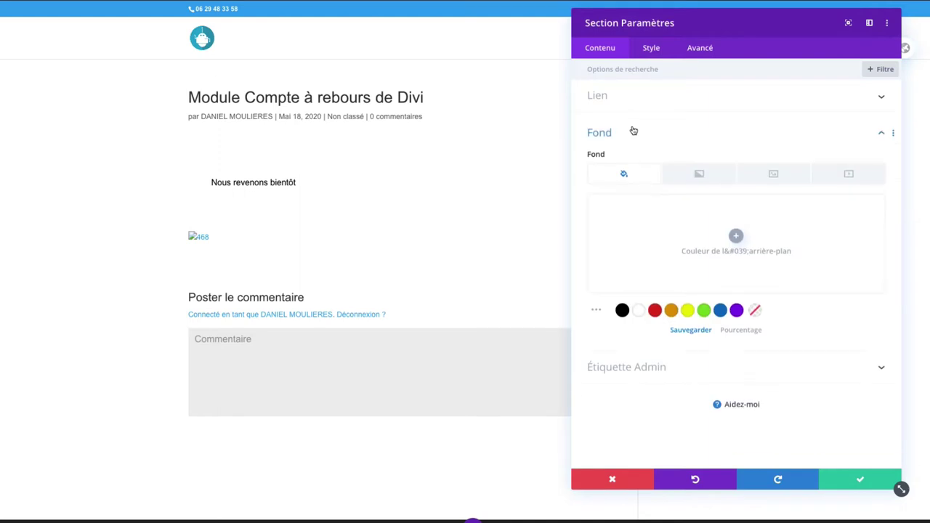
left_click(696, 175)
left_click(735, 236)
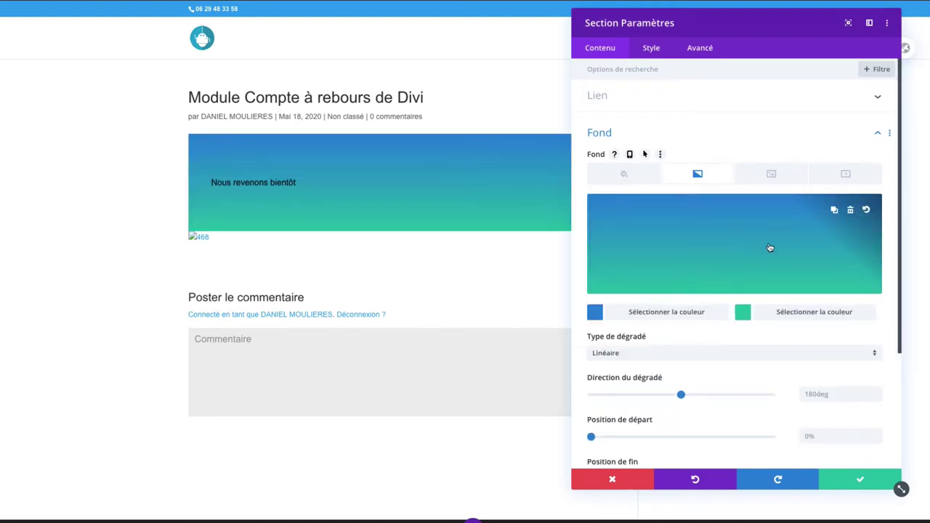
Change the section's gradient type to Radial and set its start position to 11%
scroll(730, 354, "down", 1)
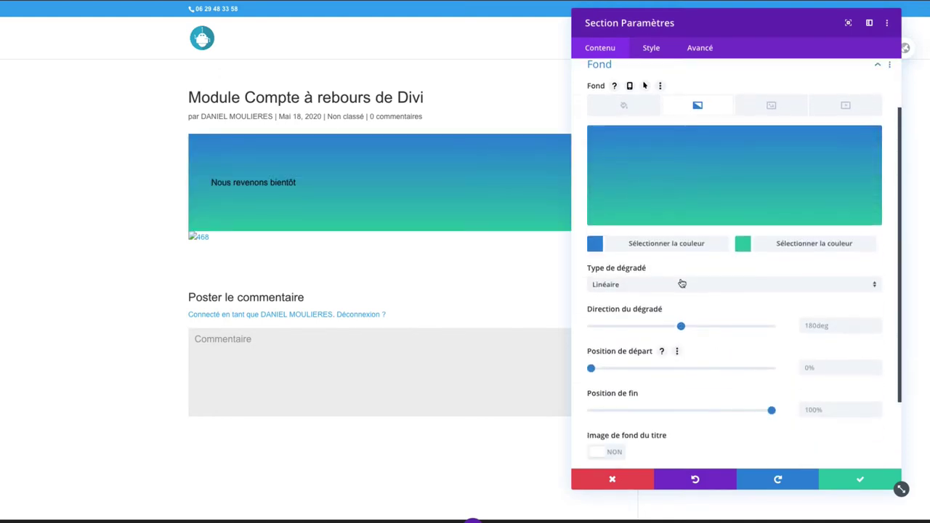
left_click(681, 285)
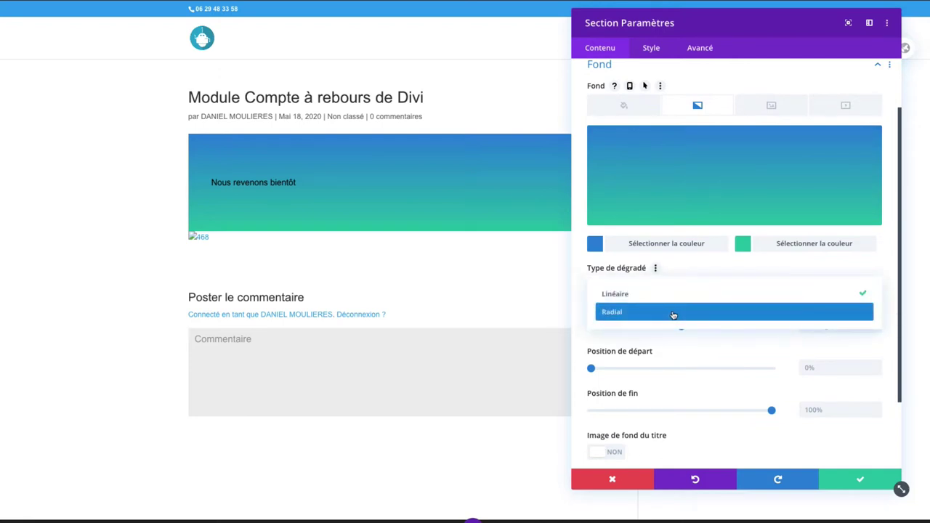
left_click(673, 311)
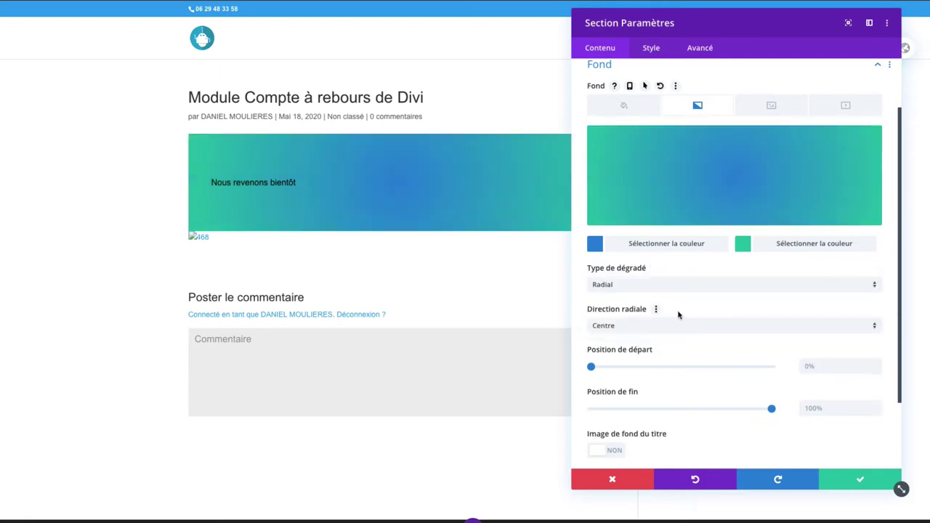
left_click_drag(591, 367, 645, 368)
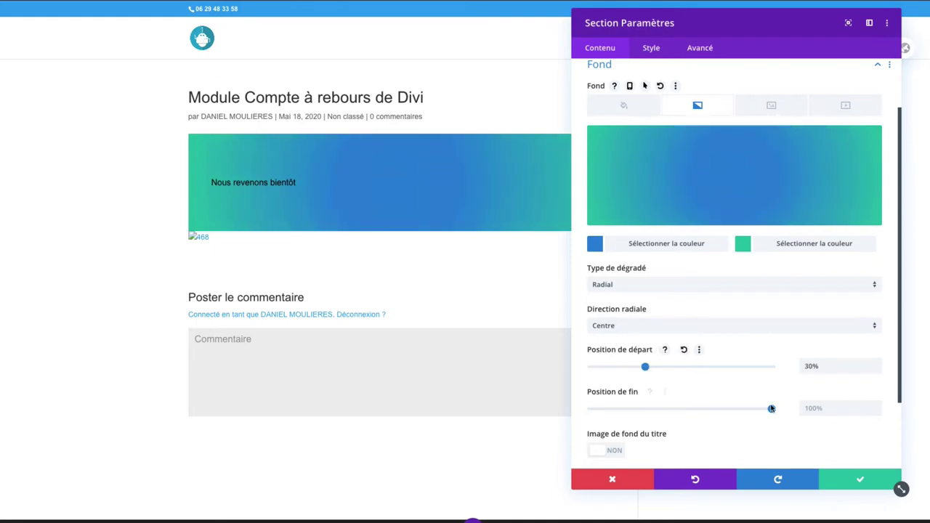
mouse_move(771, 409)
left_mouse_down()
mouse_move(694, 409)
mouse_move(783, 409)
left_mouse_up()
left_click_drag(645, 368, 609, 368)
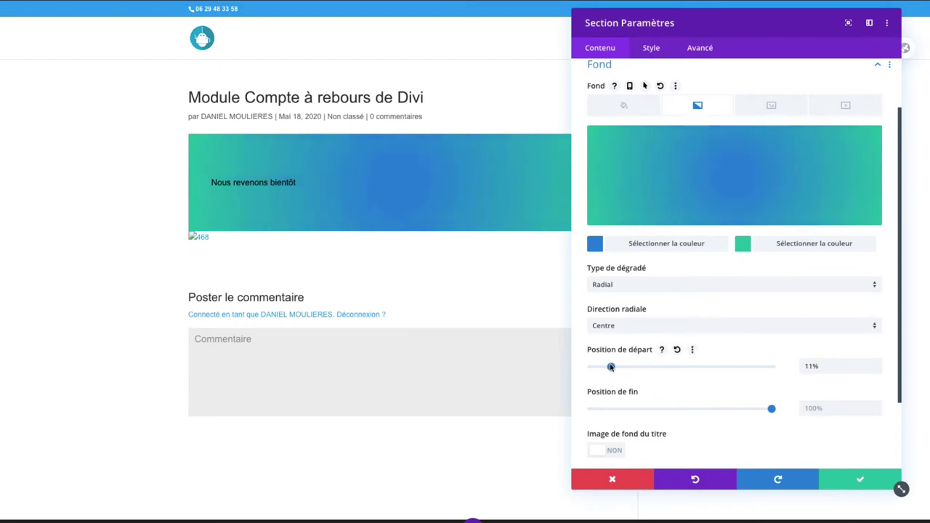
Set the radial direction to En Haut À Gauche with a 23% start position, and save the section settings
left_click(619, 327)
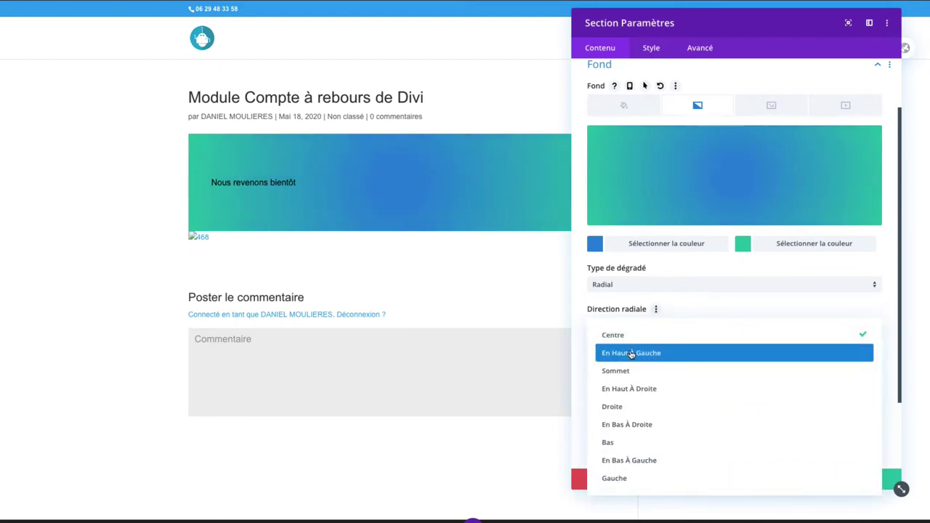
left_click(630, 353)
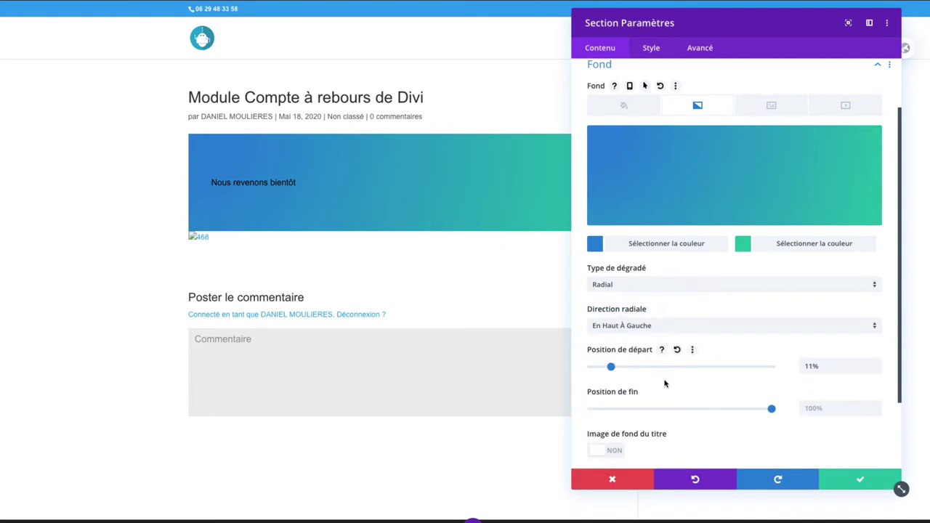
left_click_drag(611, 367, 632, 367)
scroll(680, 381, "down", 3)
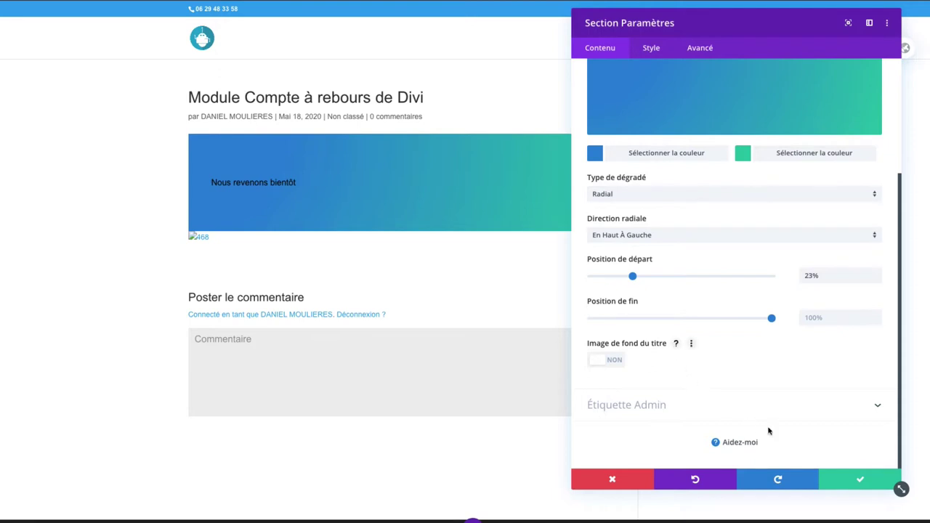
left_click(847, 479)
Format the "Nous revenons bientôt" text in the text module as Heading 3
mouse_move(258, 182)
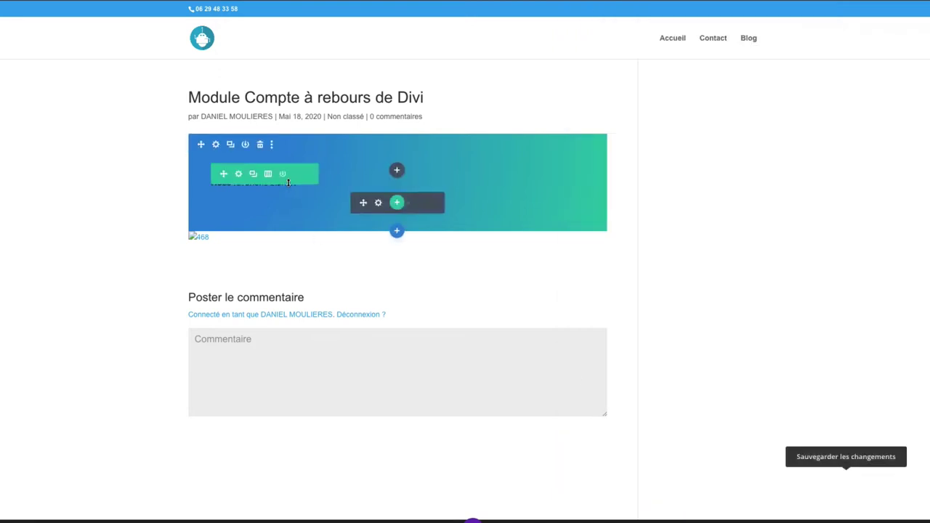
left_click(378, 203)
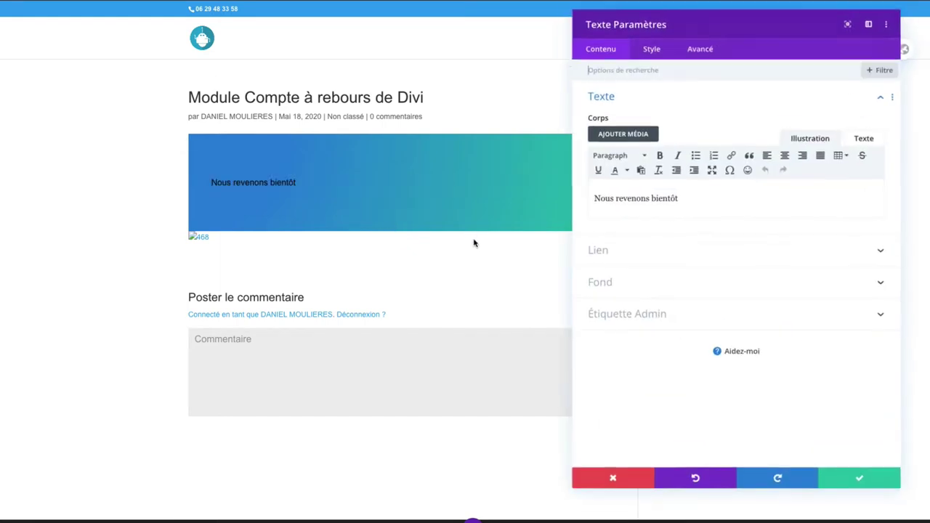
left_click(652, 47)
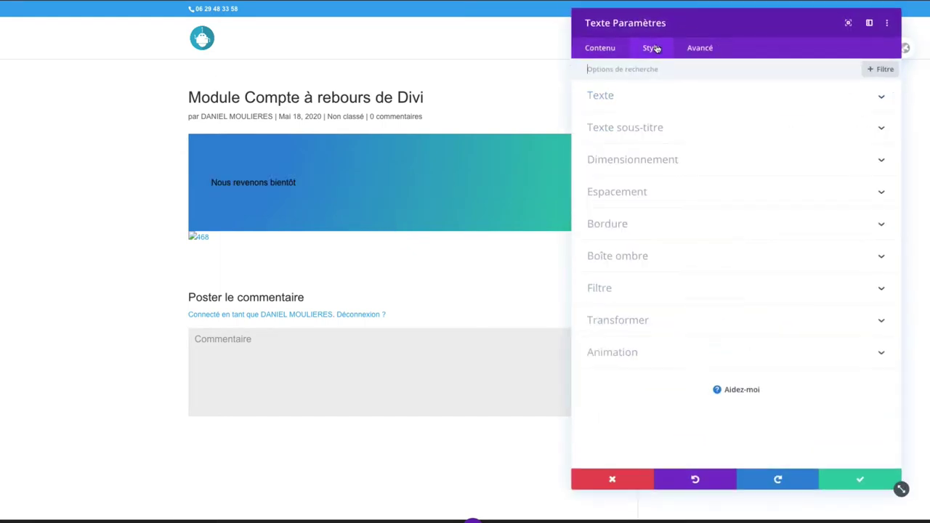
left_click(609, 50)
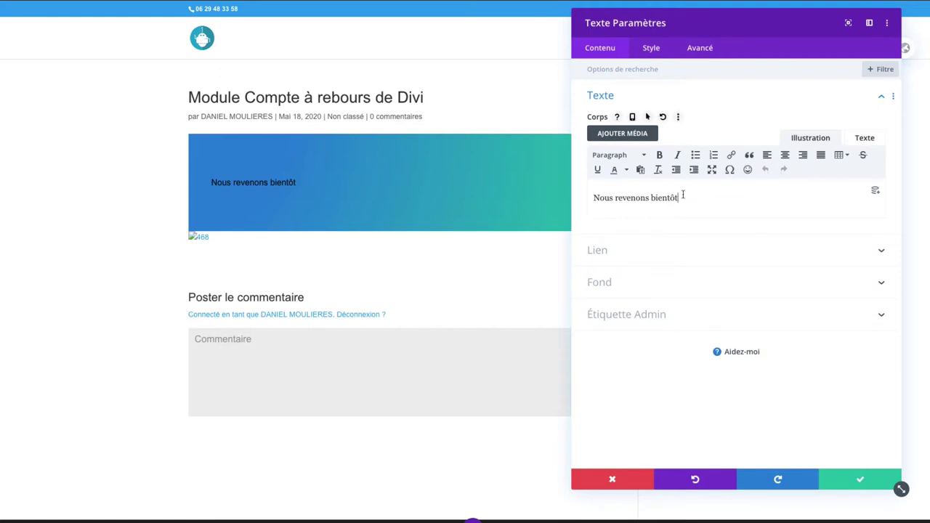
left_click_drag(681, 196, 592, 196)
left_click(614, 155)
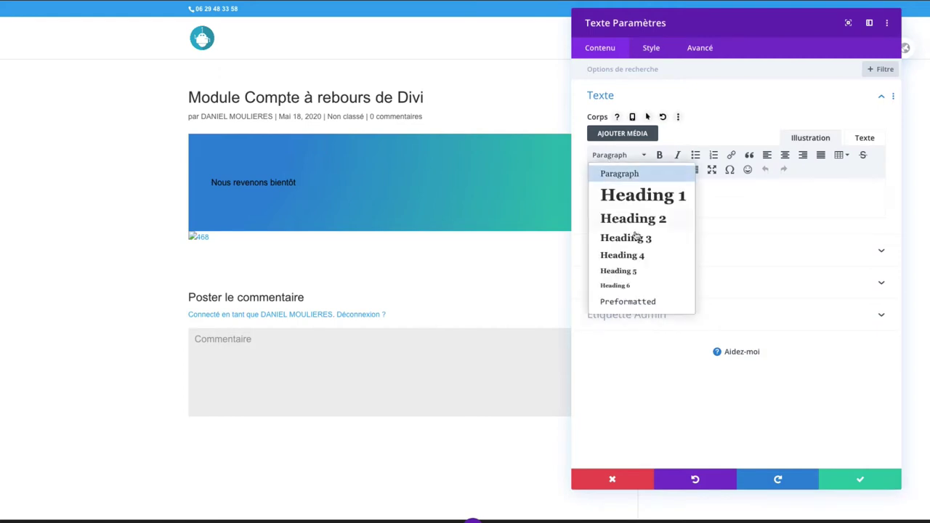
left_click(644, 238)
Style the text module's H3 heading as white (#ffffff), centred and 30px in size, and save the module
left_click(654, 48)
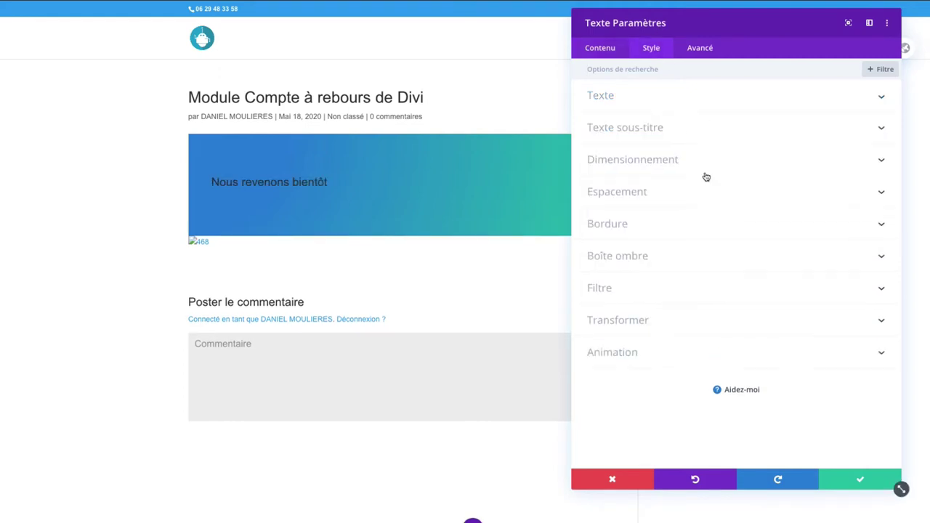
left_click(620, 132)
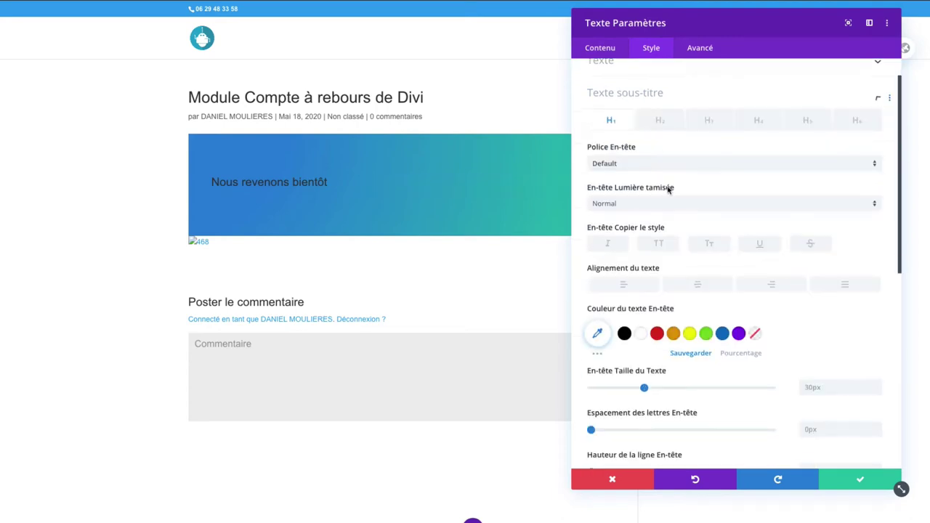
left_click(709, 103)
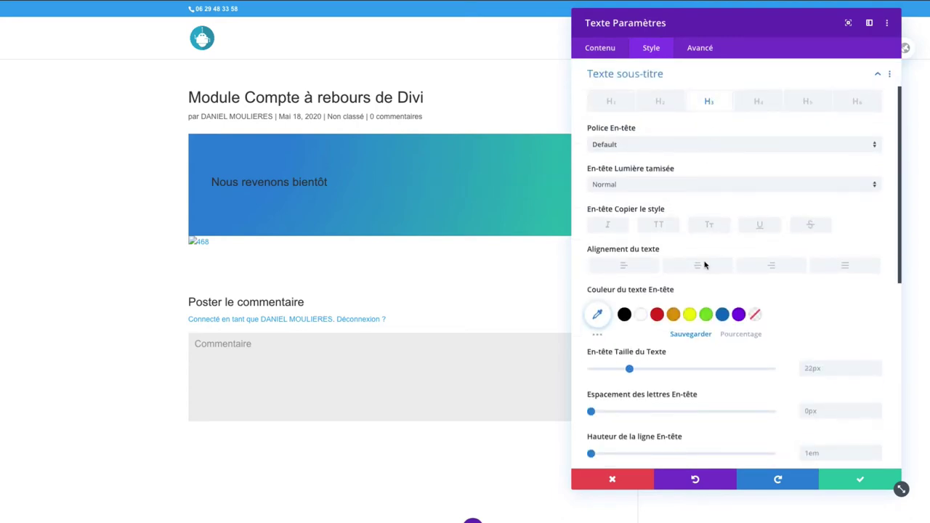
left_click(642, 315)
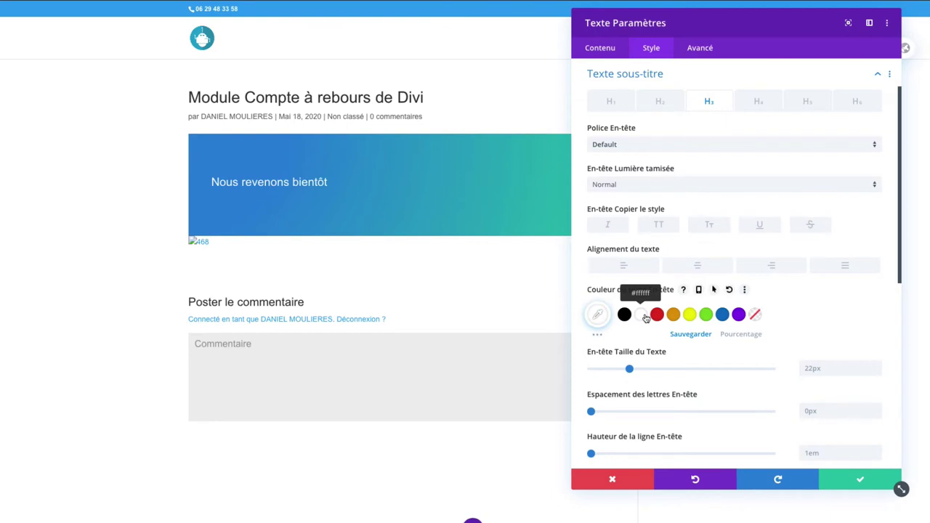
left_click(697, 266)
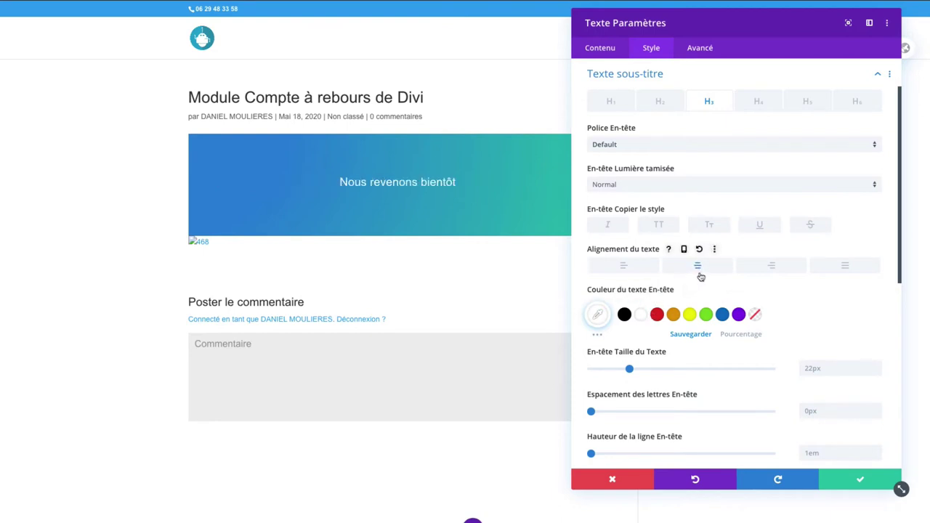
left_click_drag(629, 371, 643, 372)
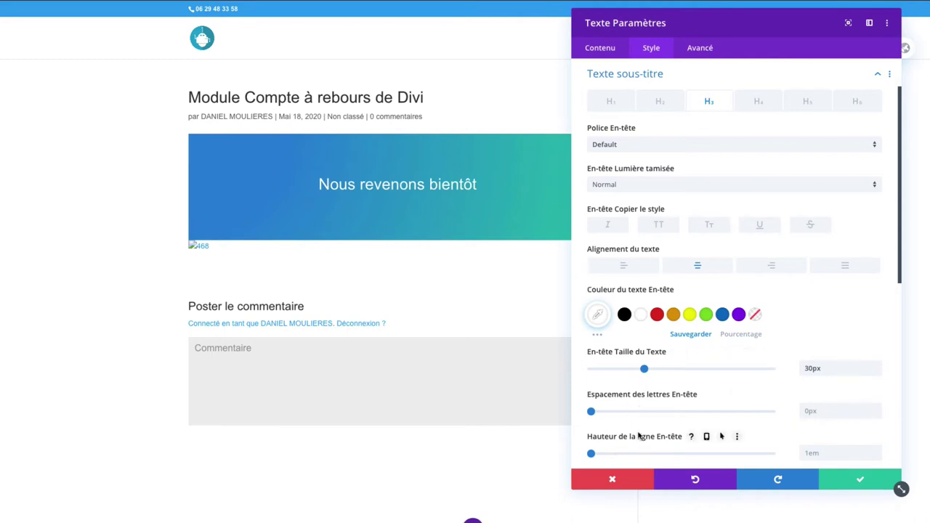
scroll(639, 437, "down", 2)
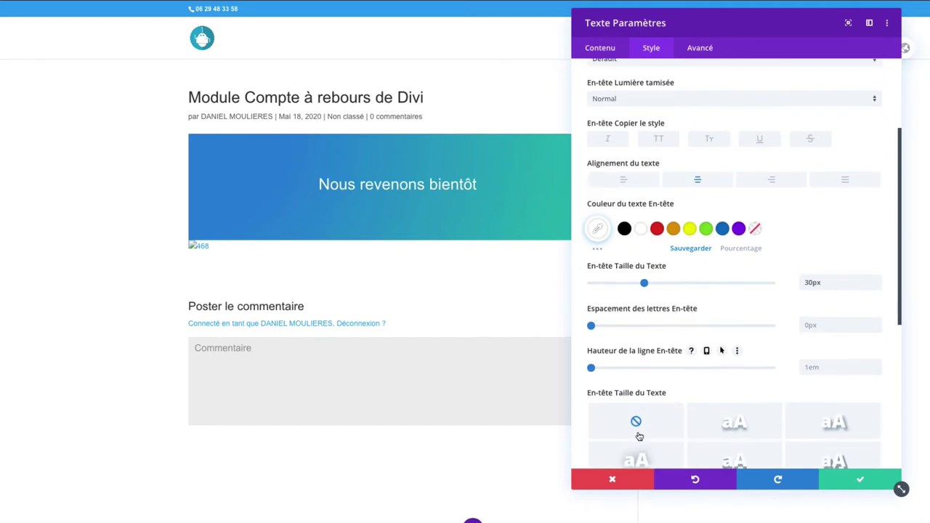
left_click(851, 480)
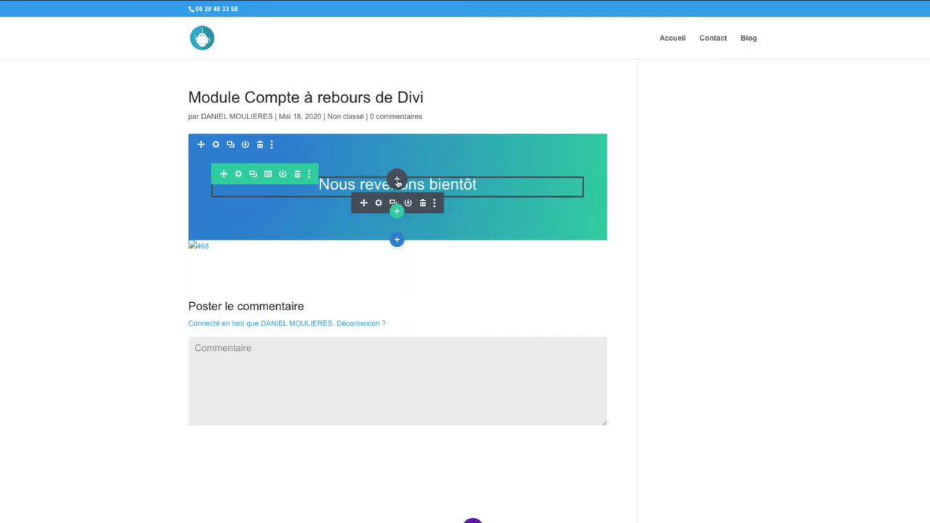
Insert a Compteur à rebours module below the "Nous revenons bientôt" text module and make its background transparent
left_click(397, 180)
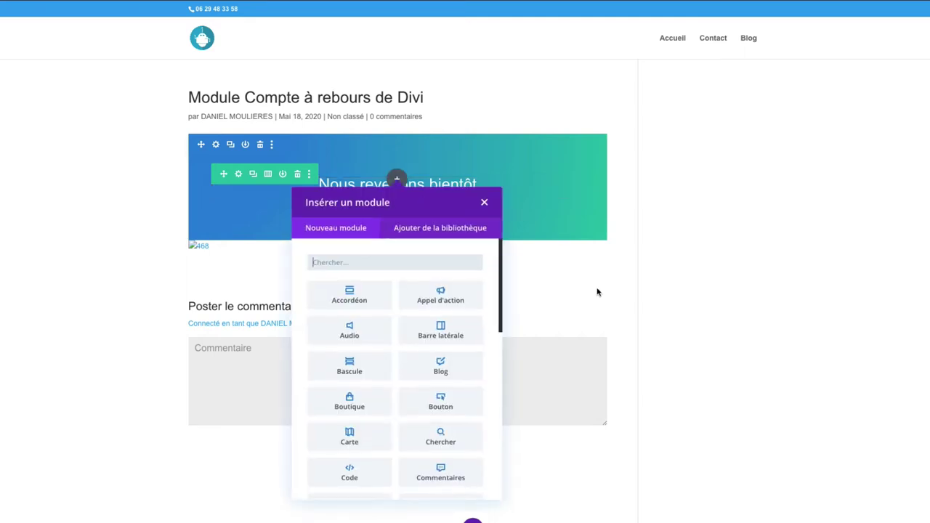
left_click(377, 265)
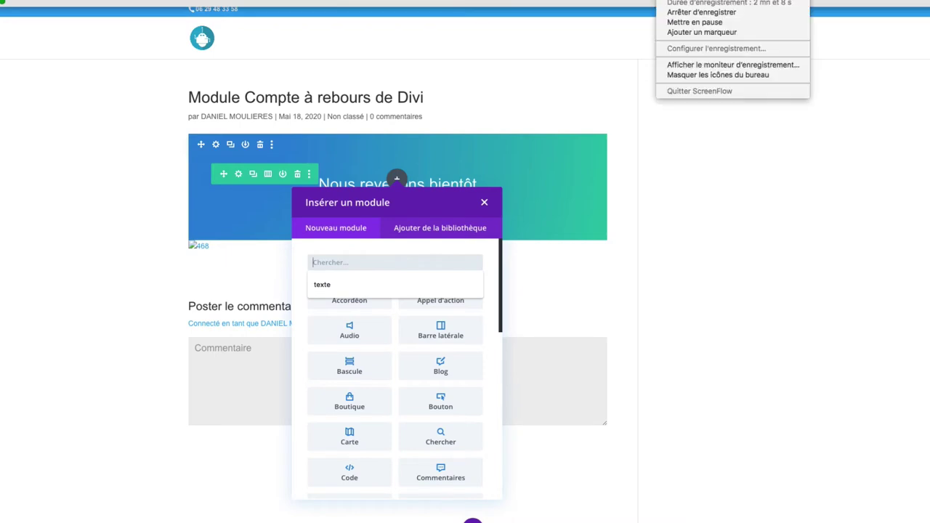
left_click(507, 46)
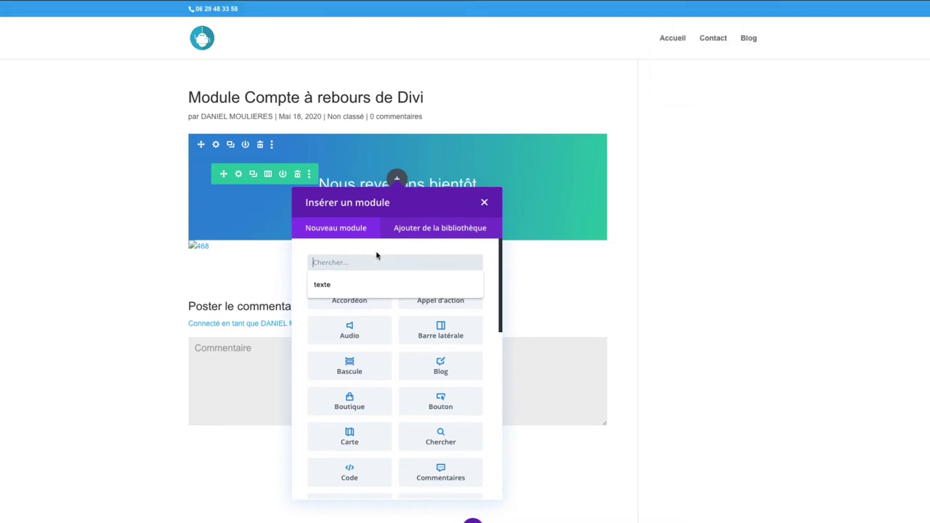
type("compte")
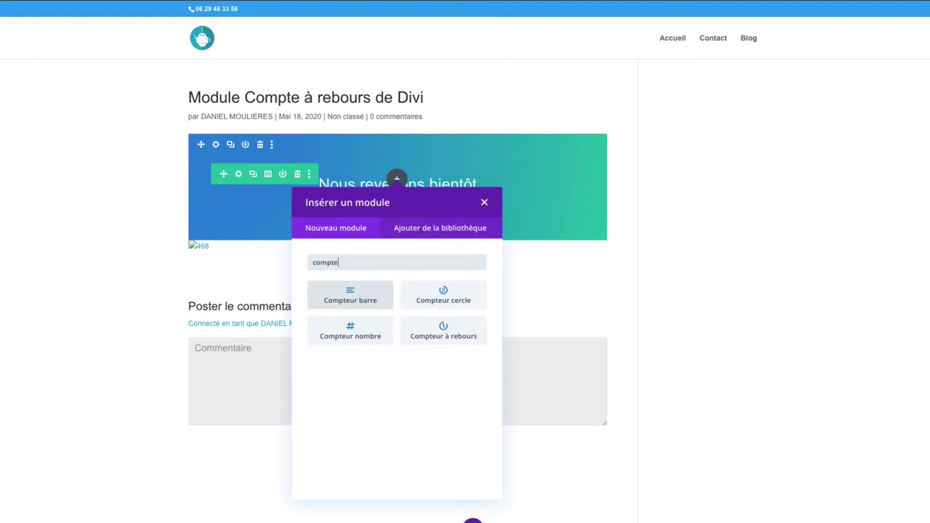
left_click(443, 331)
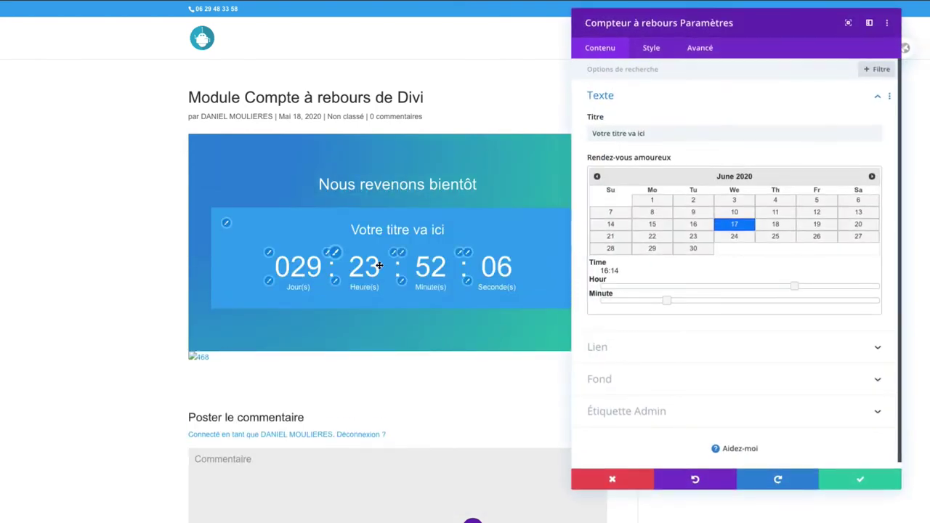
left_click(641, 379)
left_click(756, 309)
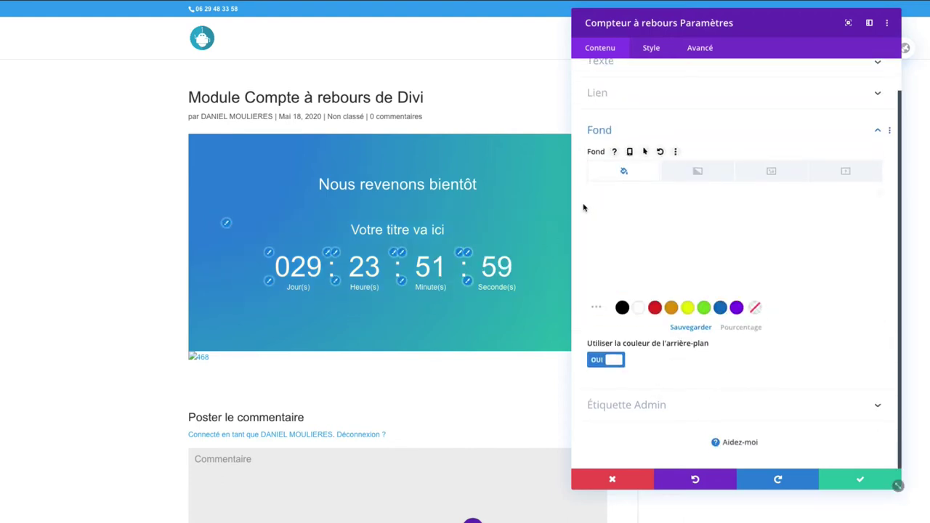
Set the countdown module's title to "Retour dans:"
scroll(625, 124, "up", 2)
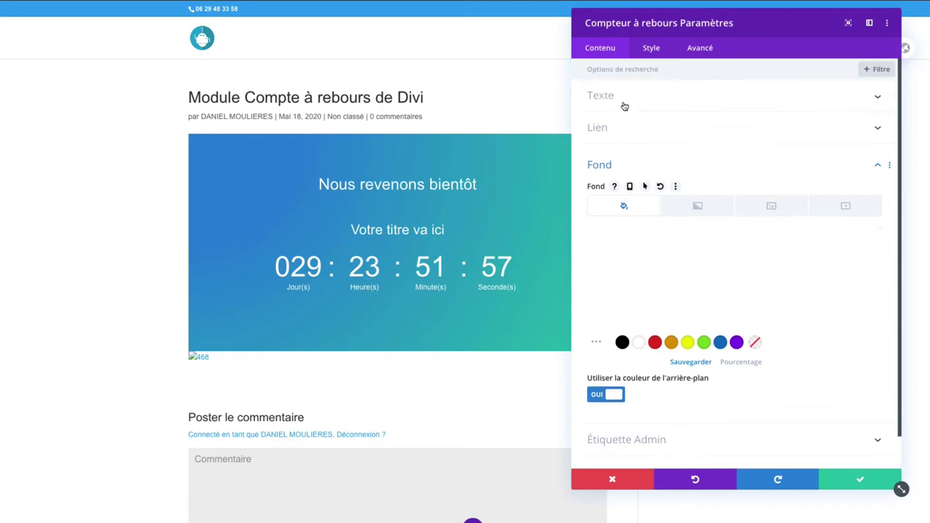
left_click(622, 101)
left_click(639, 133)
left_click_drag(639, 133, 577, 135)
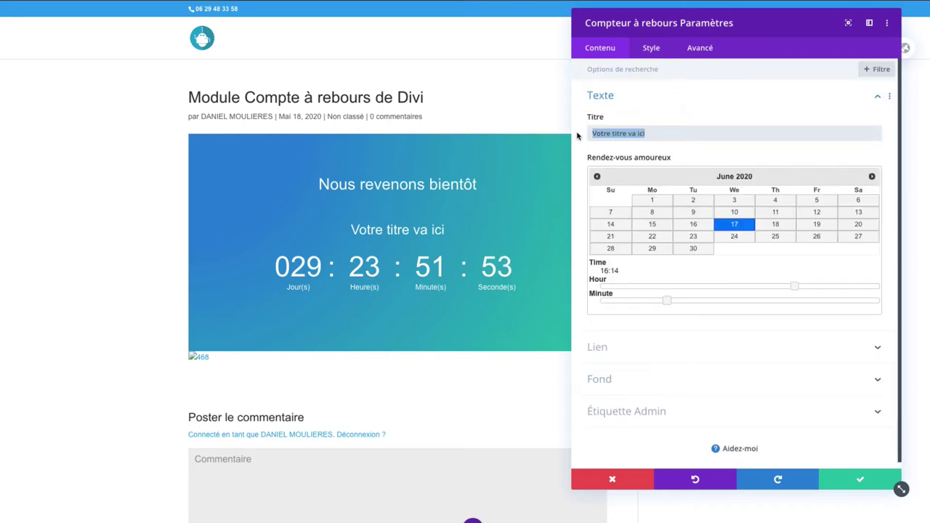
type("R")
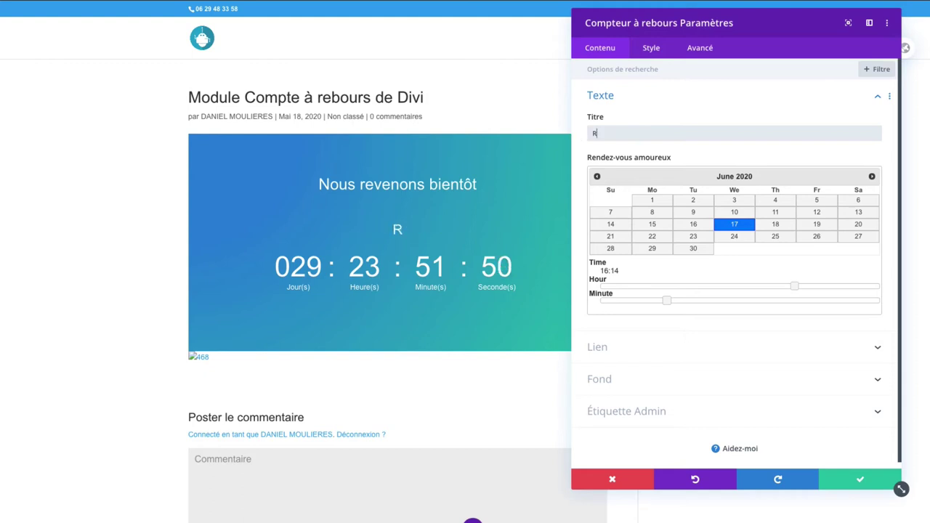
type("etour dans:")
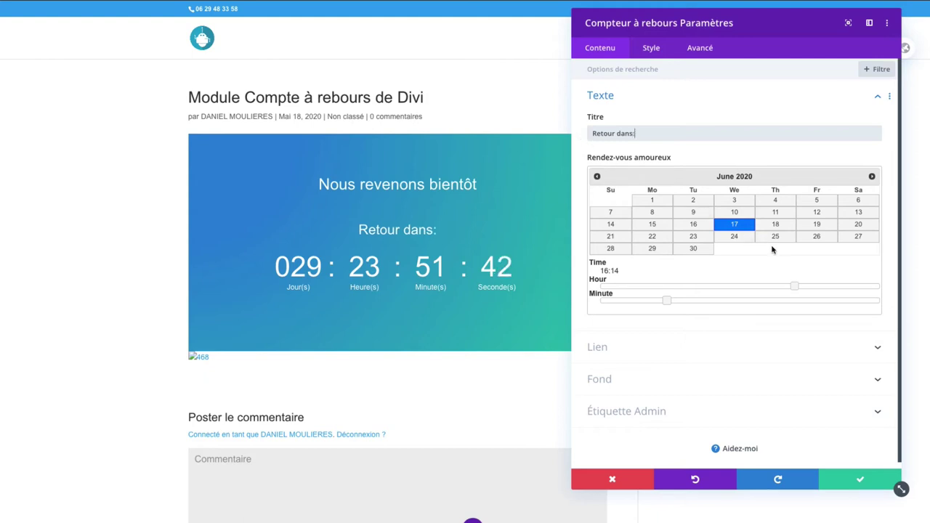
Set the countdown's target date to 30 September 2021
double_click(872, 176)
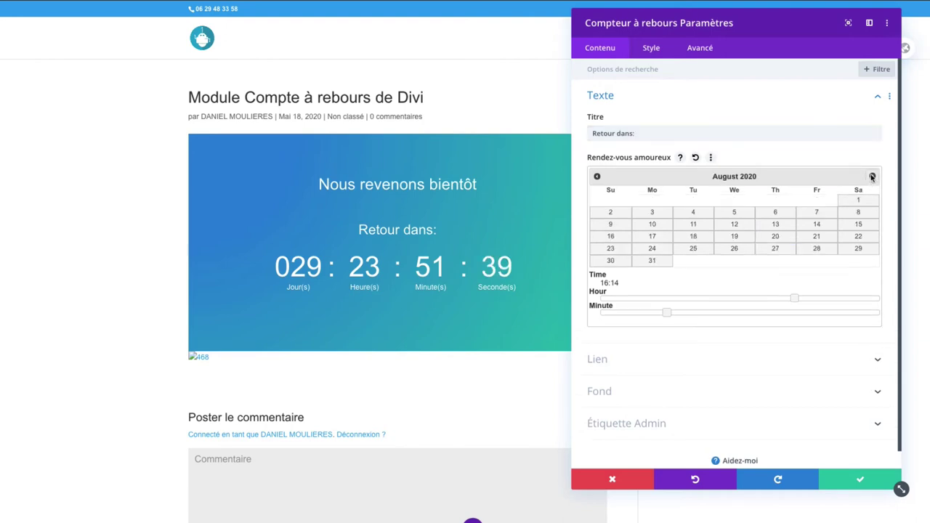
triple_click(872, 176)
double_click(872, 176)
double_click(872, 176)
double_click(872, 176)
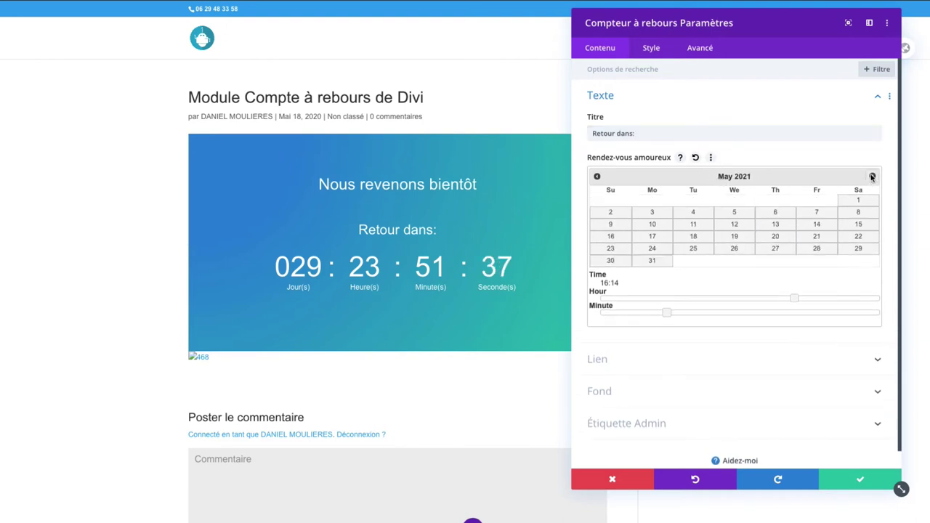
double_click(872, 176)
double_click(872, 176)
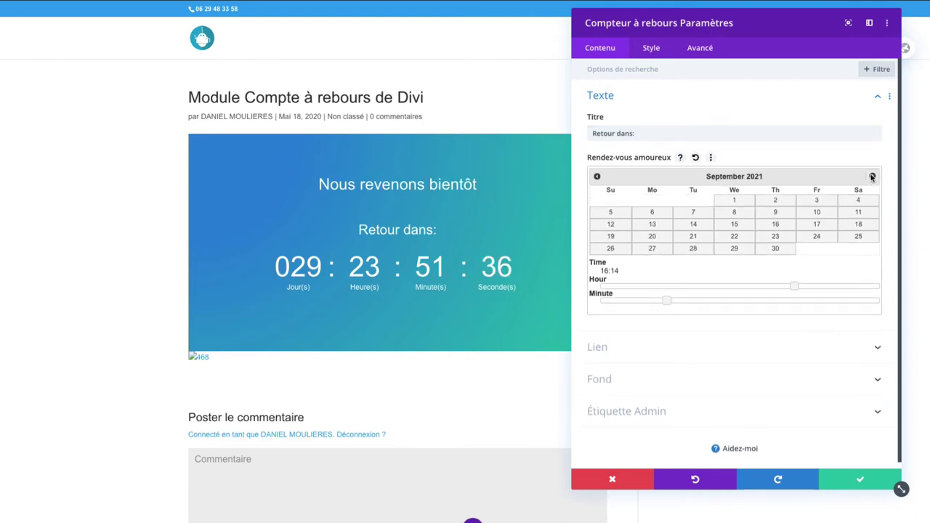
left_click(791, 251)
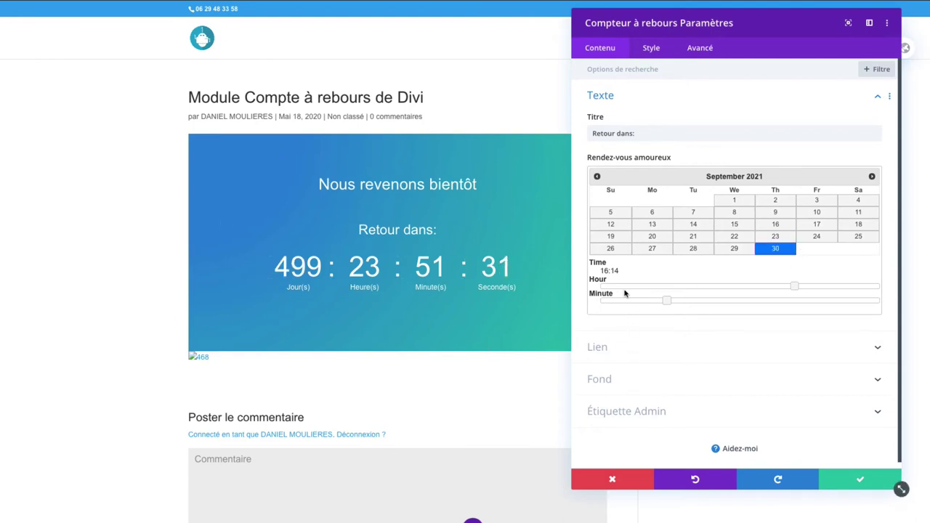
Look through the countdown's link, background and admin label options, trying a blue #0c71c3 background and clearing it again
left_click(642, 349)
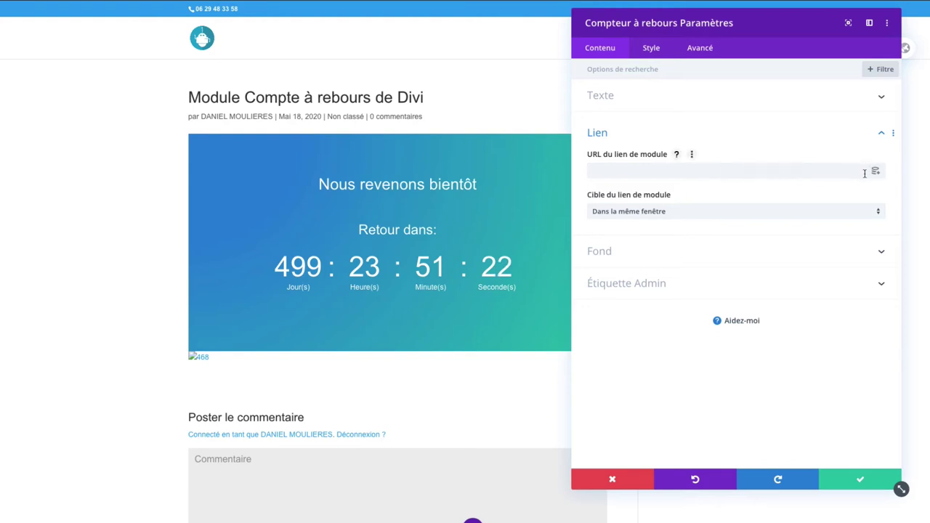
left_click(623, 251)
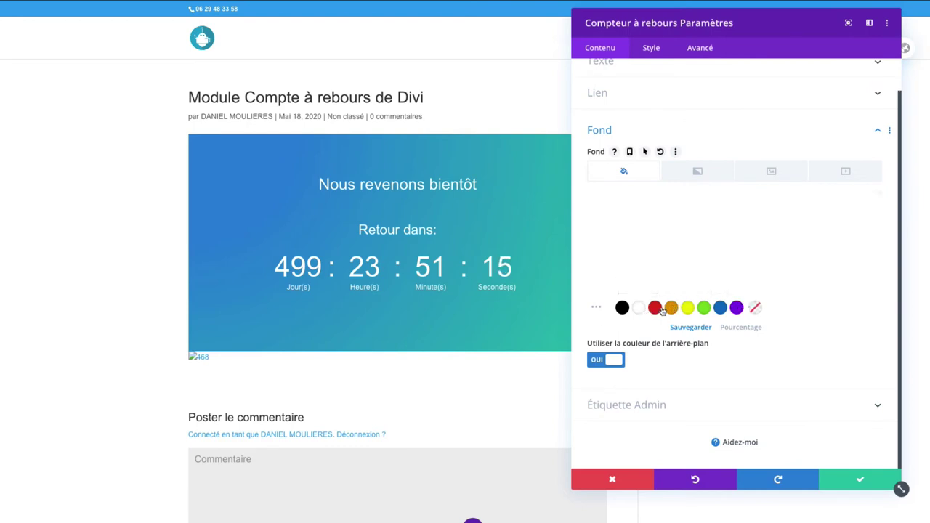
left_click(720, 308)
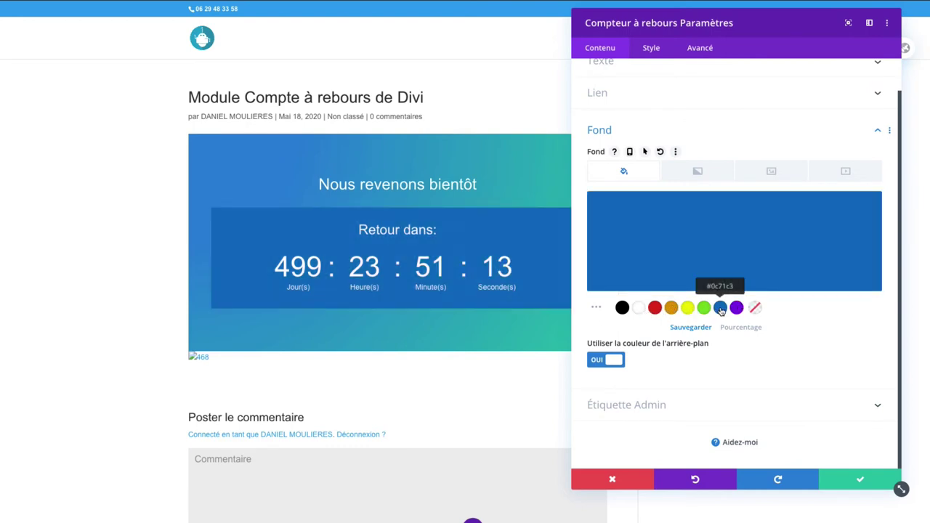
left_click(754, 308)
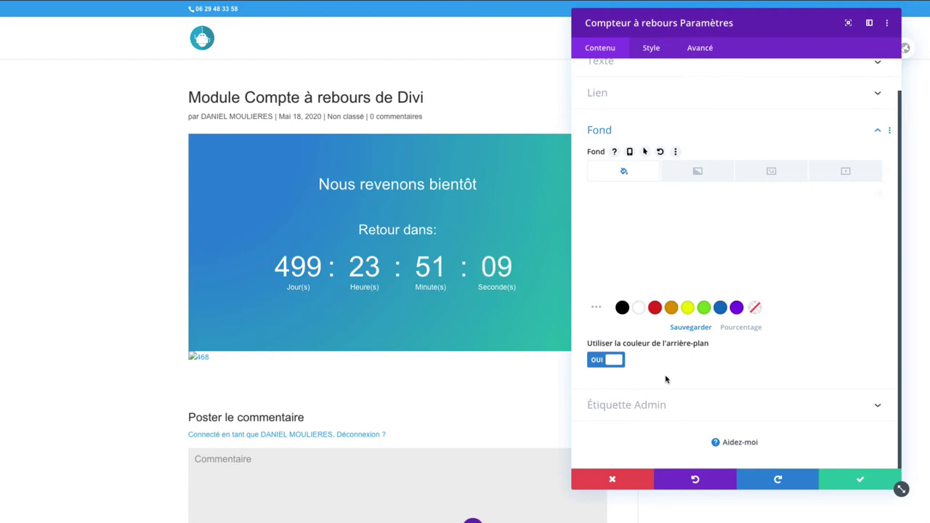
left_click(660, 405)
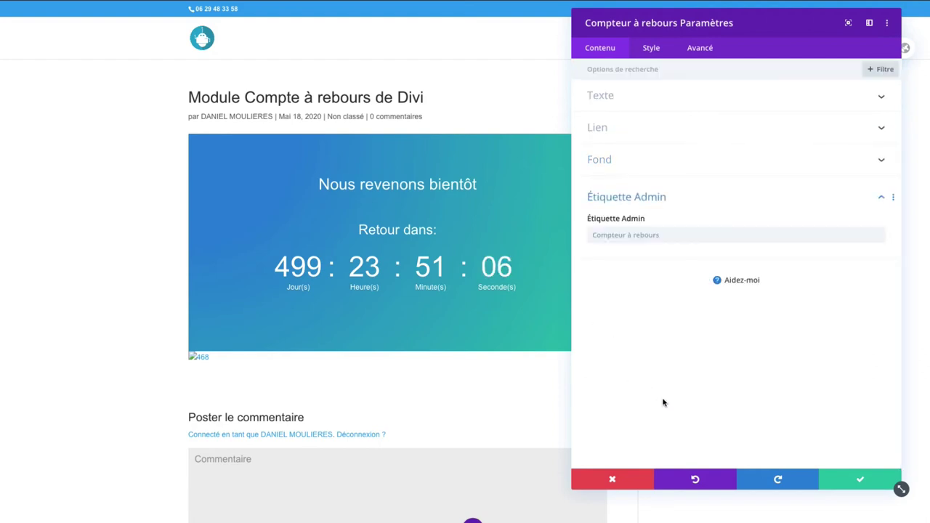
Try left alignment and the Foncé text colour on the countdown text, returning it to centred and Clair
left_click(647, 51)
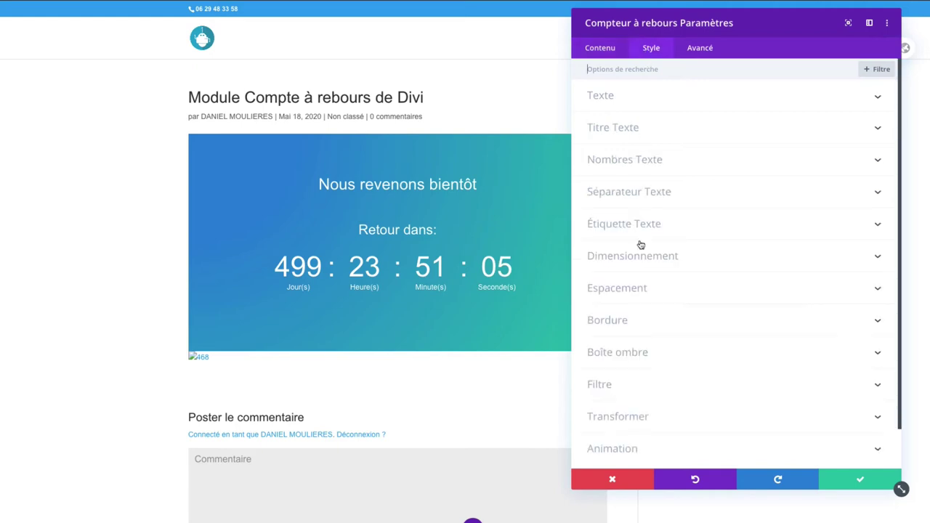
left_click(619, 99)
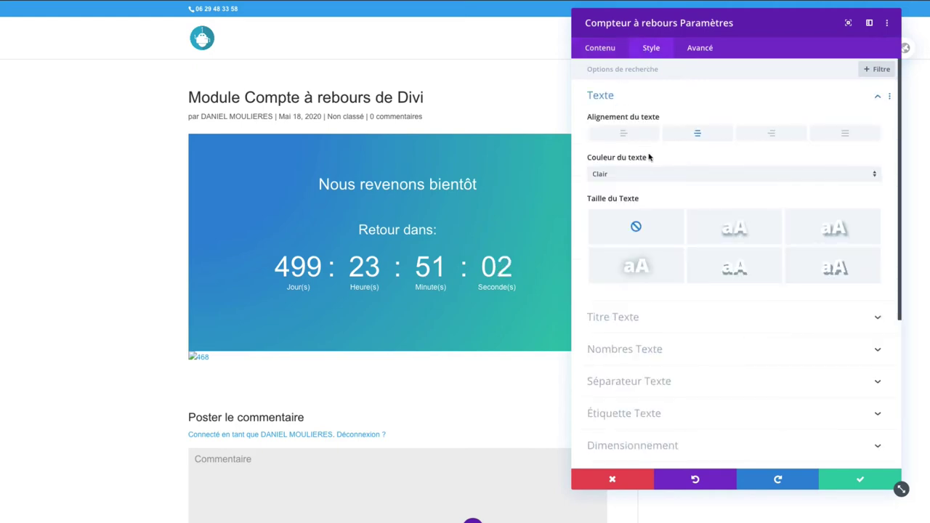
left_click(628, 137)
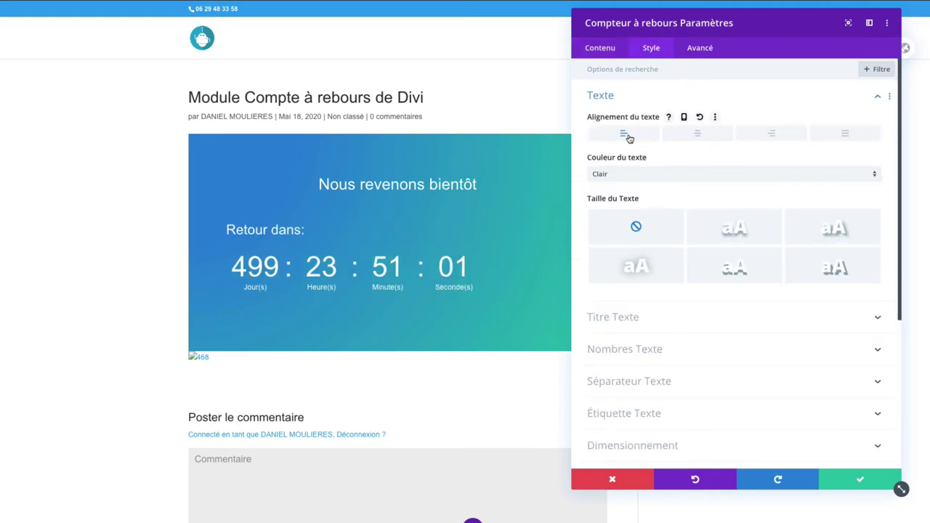
left_click(703, 134)
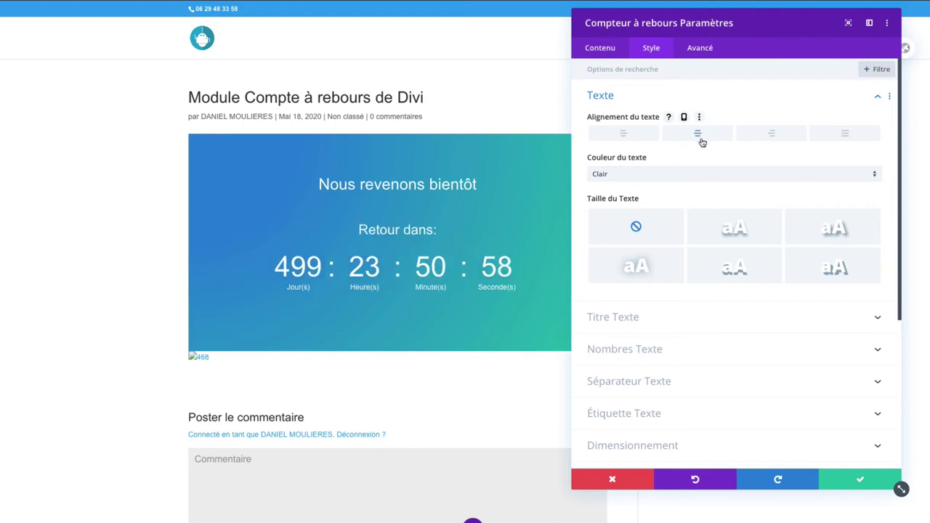
left_click(676, 180)
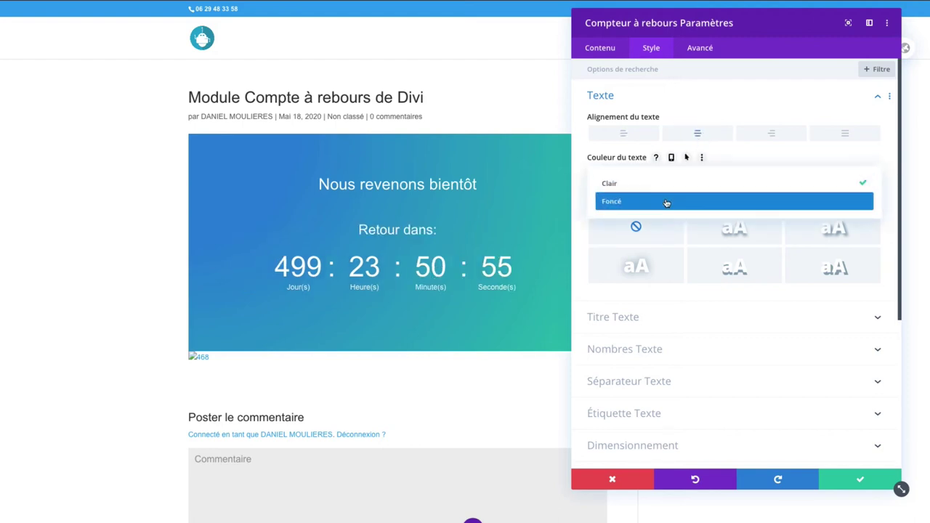
left_click(666, 203)
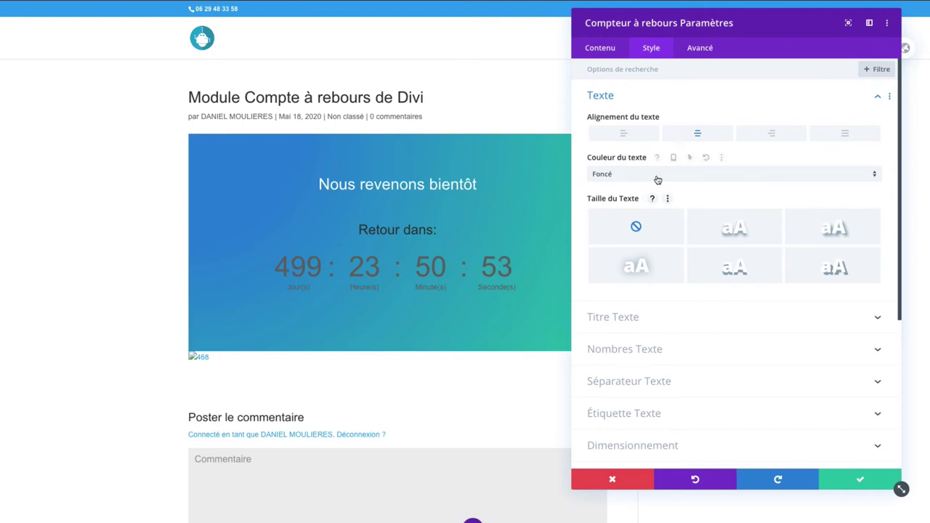
left_click(656, 180)
left_click(655, 186)
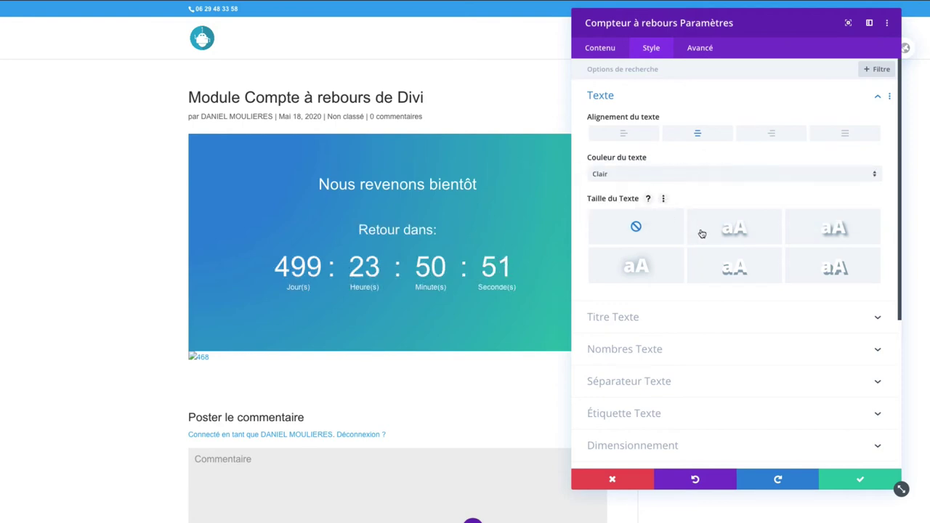
Try the Metamorphous font on the countdown title
left_click(674, 327)
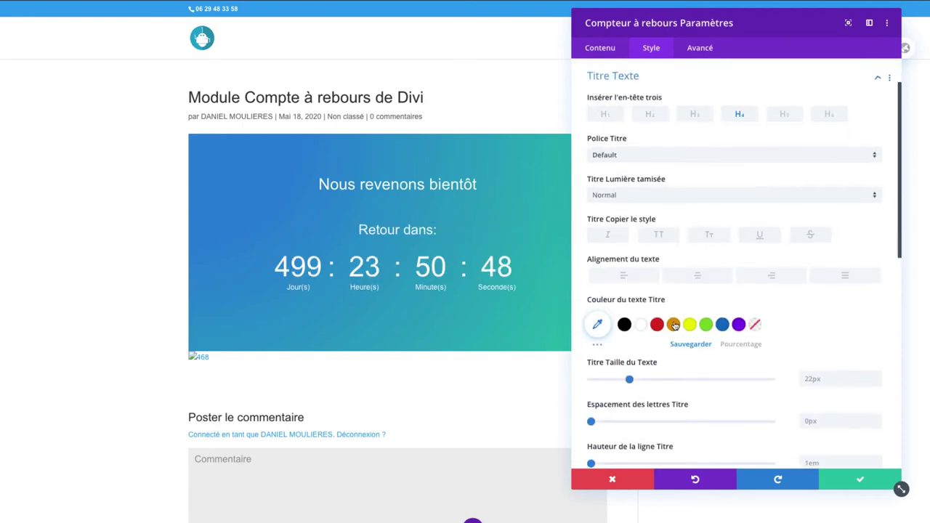
left_click(615, 155)
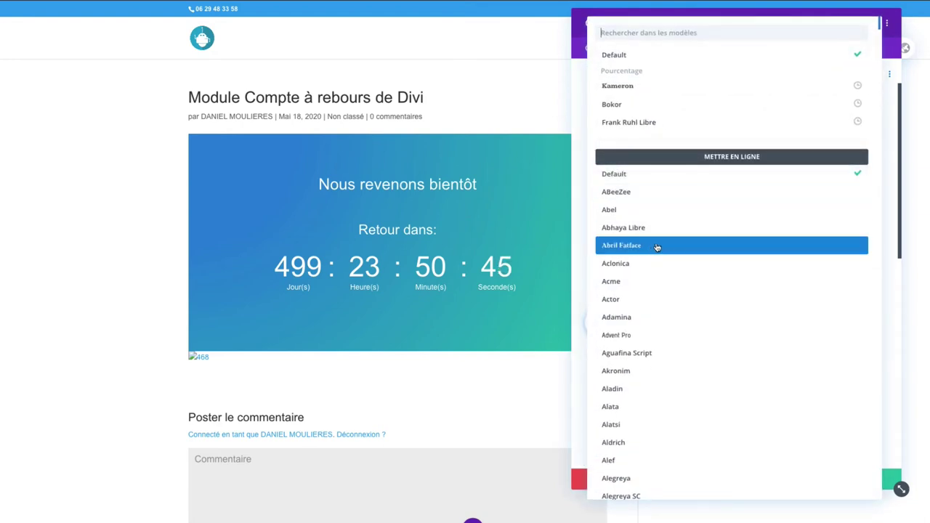
scroll(654, 245, "down", 5)
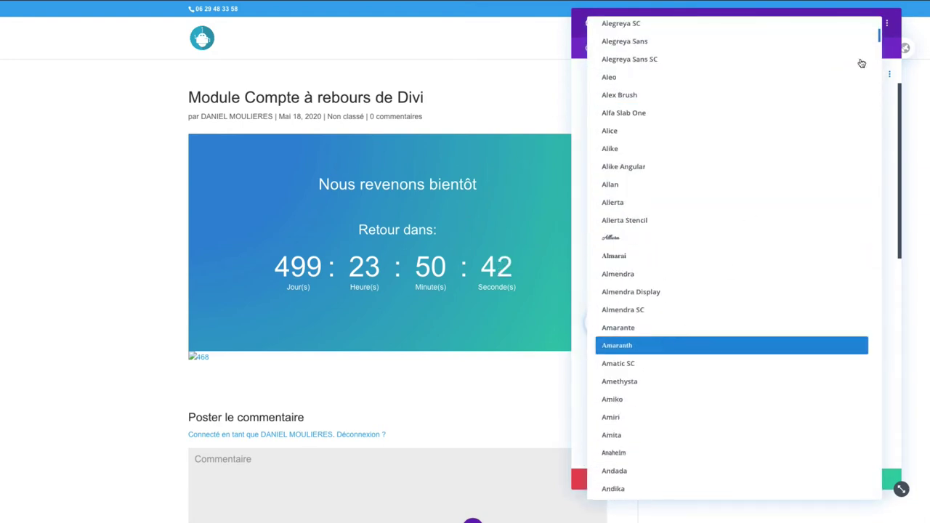
left_click_drag(881, 42, 878, 307)
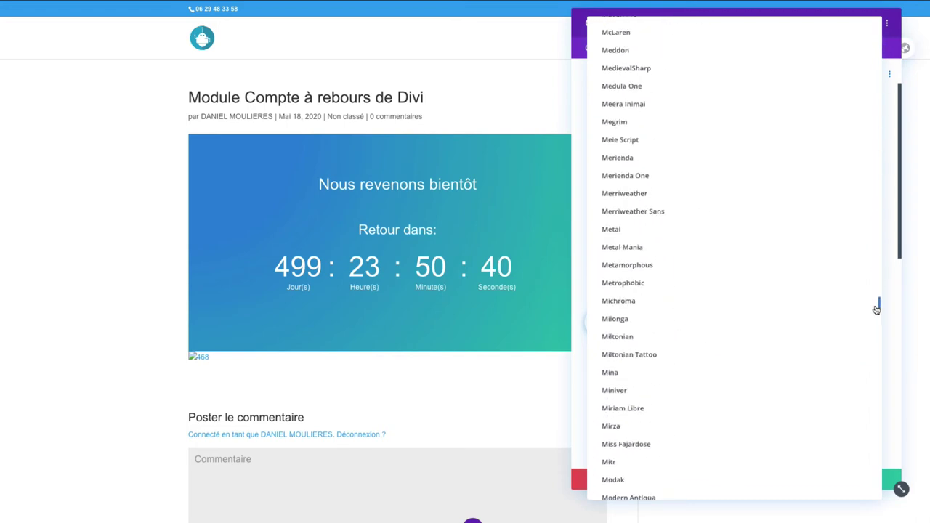
left_click(641, 267)
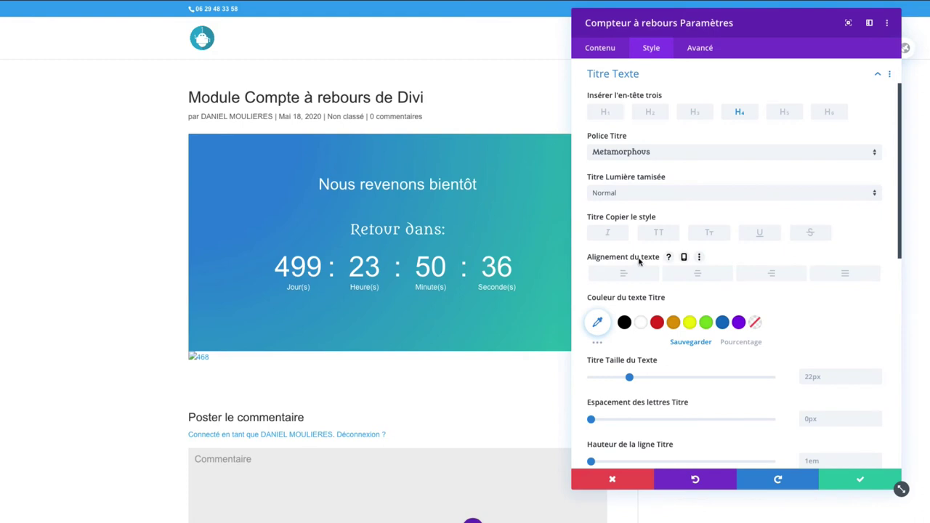
Set the countdown title's font to Abhaya Libre and its text colour to white, after trying orange #e09900
left_click(642, 154)
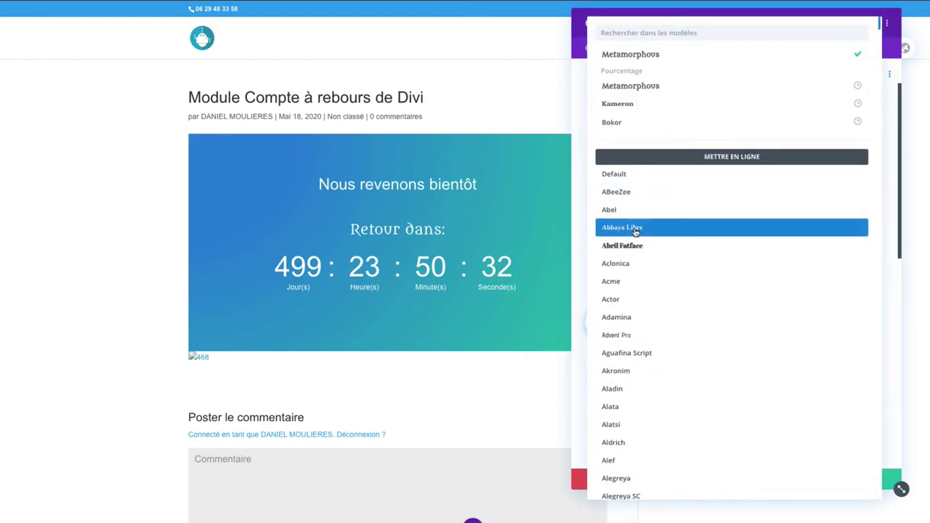
left_click(637, 231)
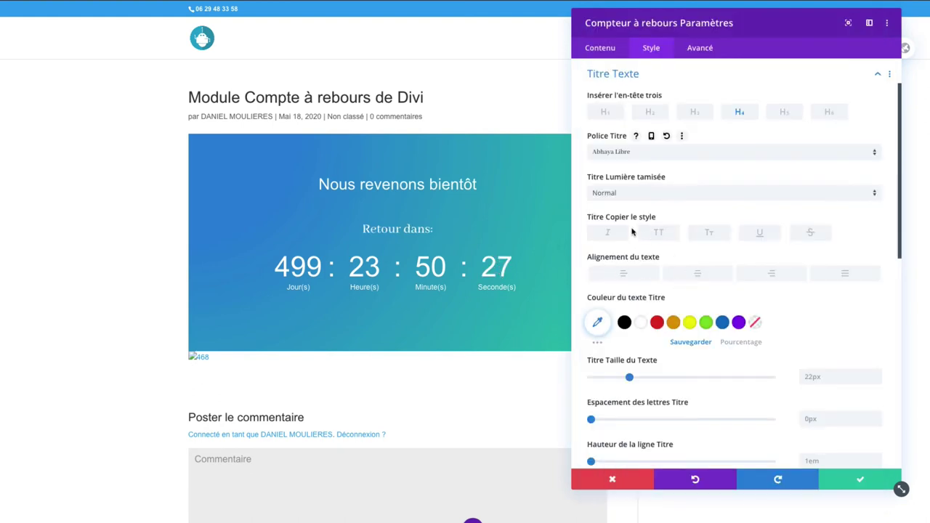
left_click(674, 323)
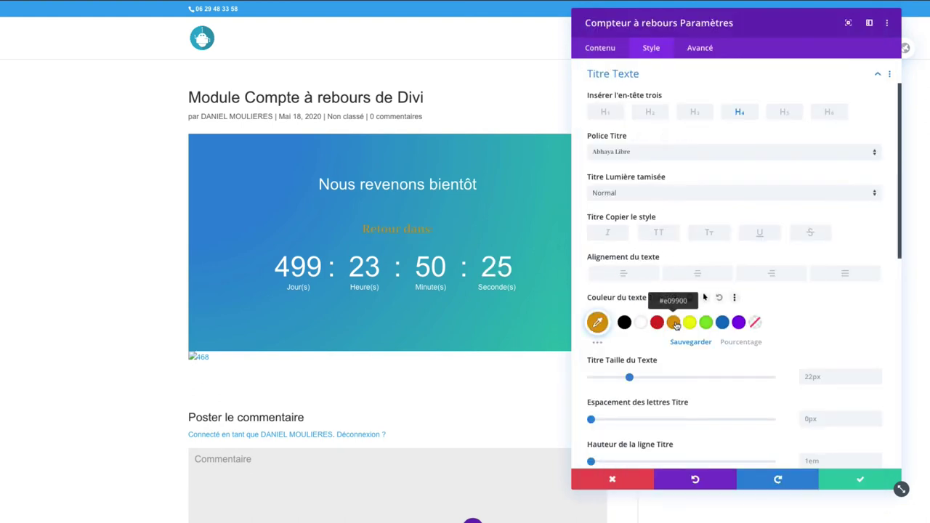
left_click(641, 323)
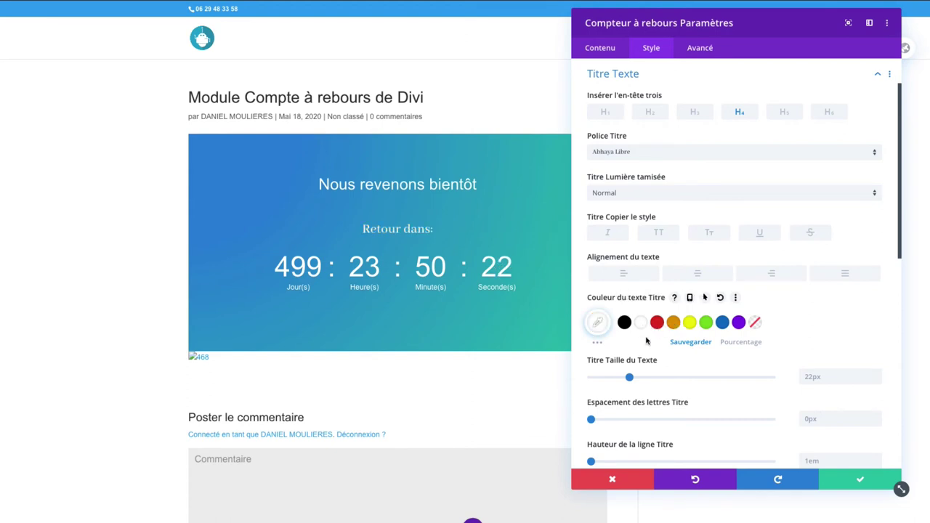
Set the countdown title's text size to 28px
mouse_move(629, 377)
left_mouse_down()
mouse_move(651, 377)
mouse_move(640, 379)
left_mouse_up()
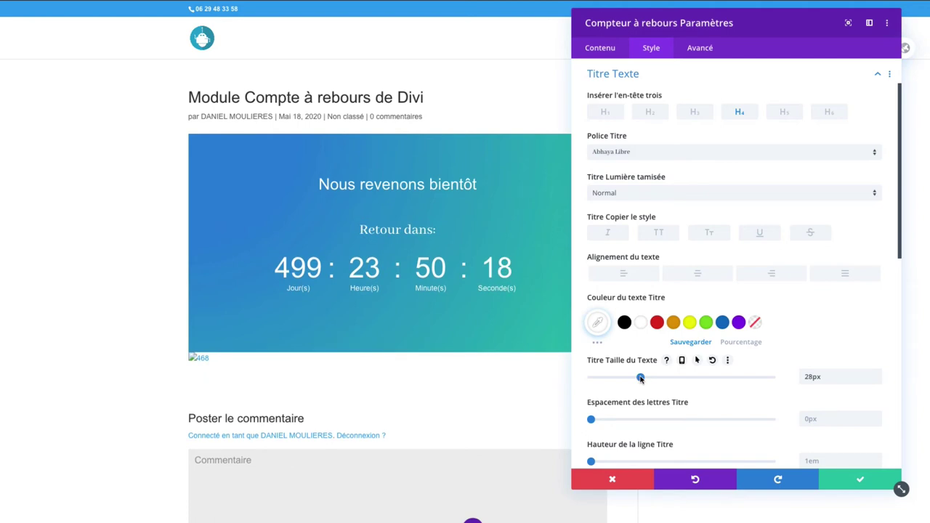
scroll(686, 383, "down", 4)
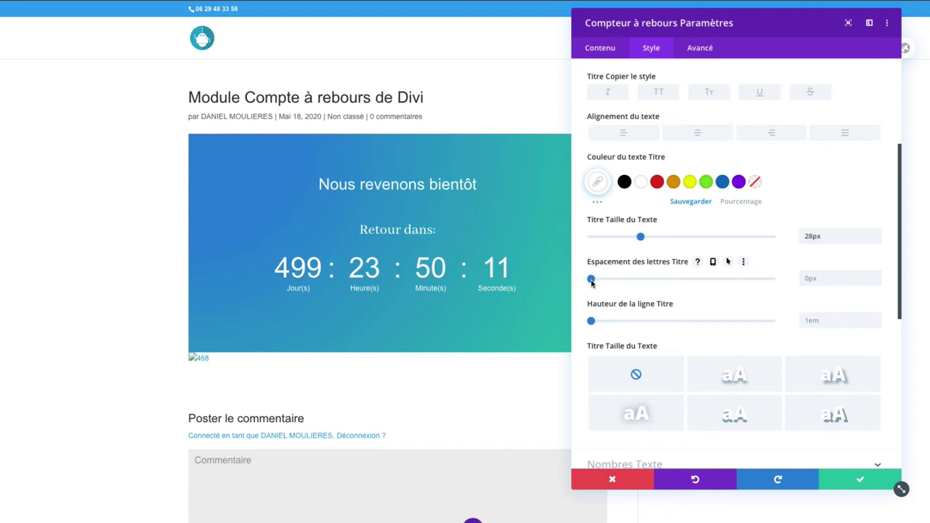
scroll(596, 316, "down", 5)
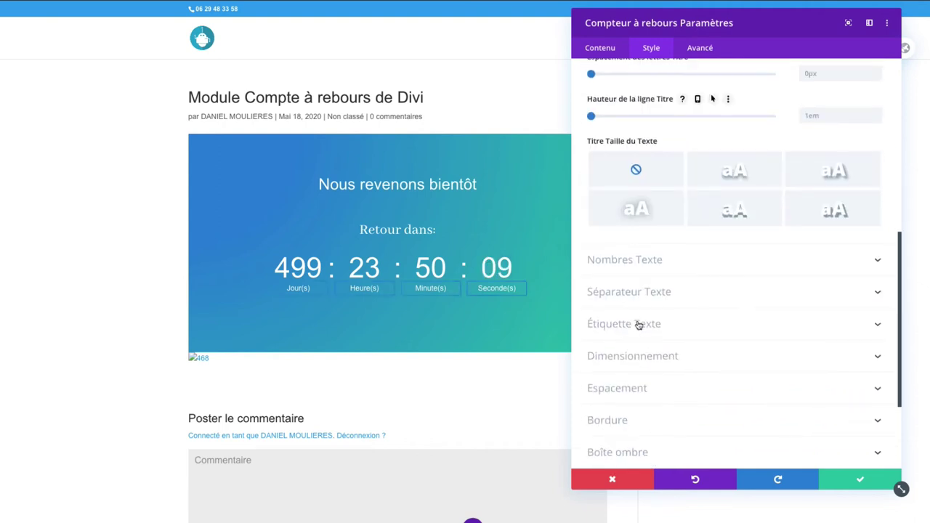
Set the font of the countdown's numbers to Merriweather Sans
left_click(659, 133)
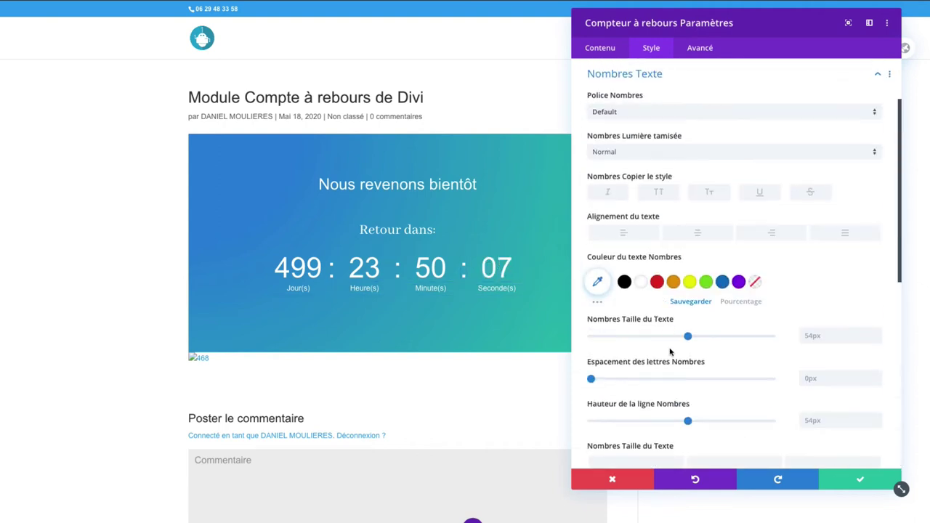
left_click(636, 116)
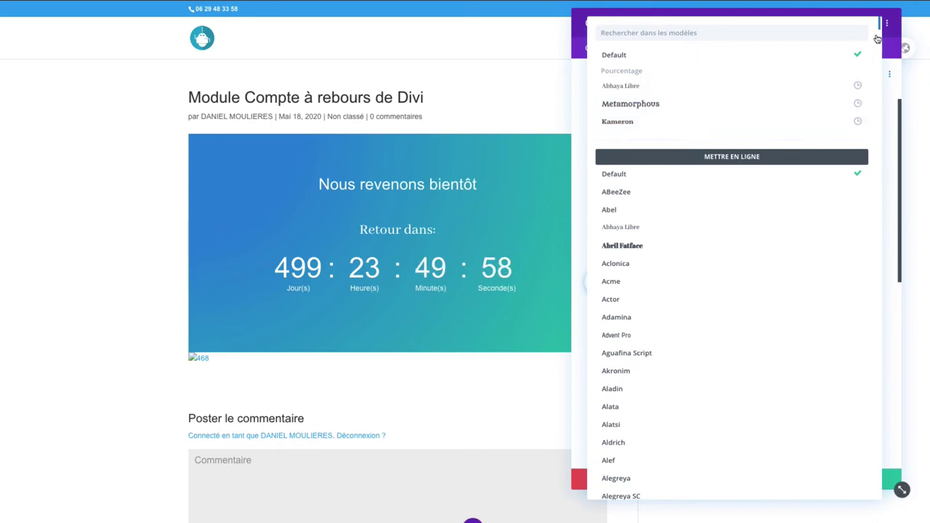
left_click_drag(881, 28, 867, 305)
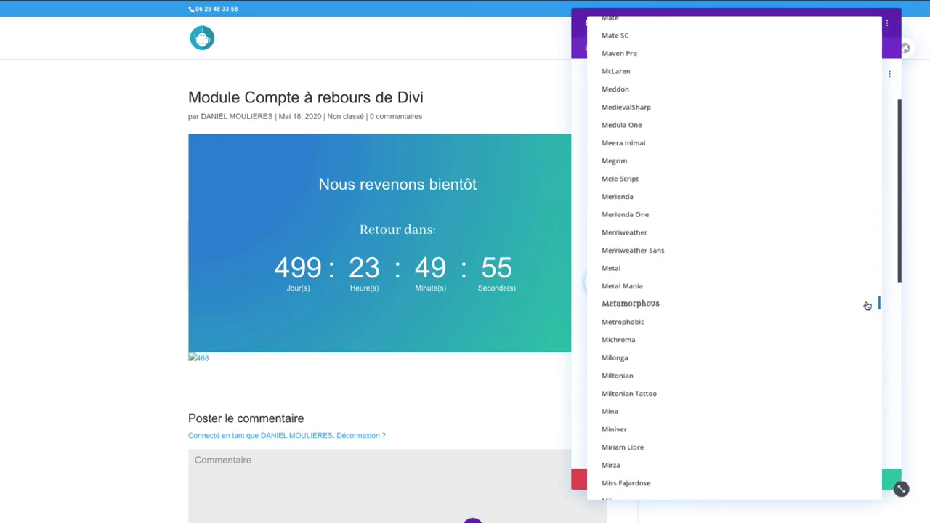
left_click(624, 250)
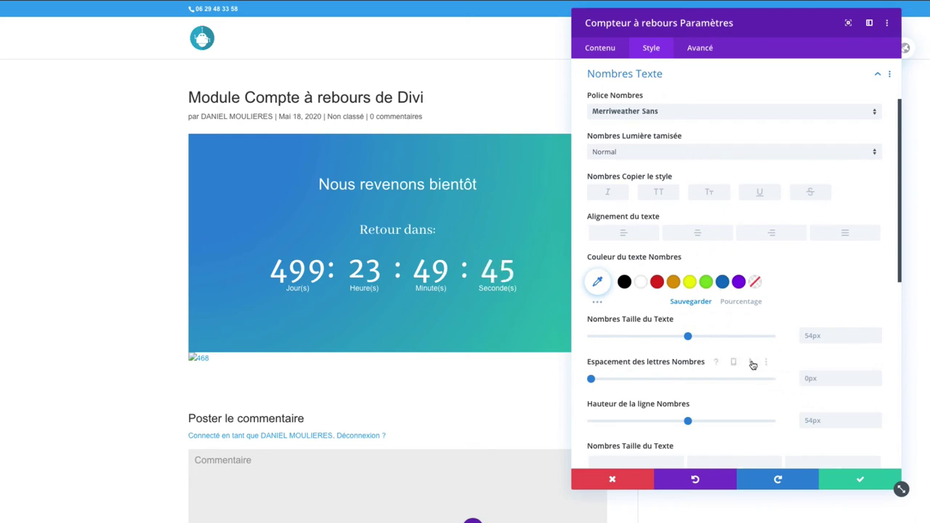
Set the font of the countdown's separators to ABeeZee
scroll(753, 365, "down", 2)
scroll(752, 366, "down", 2)
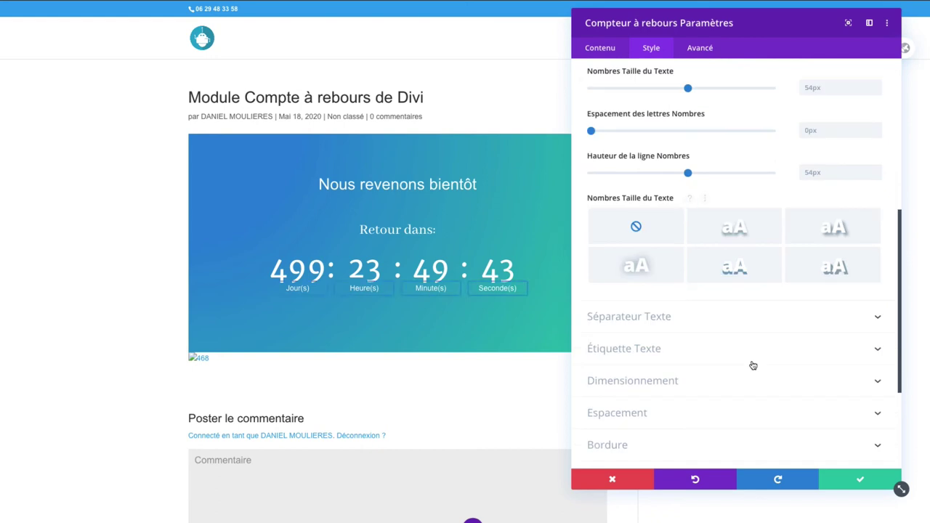
left_click(684, 320)
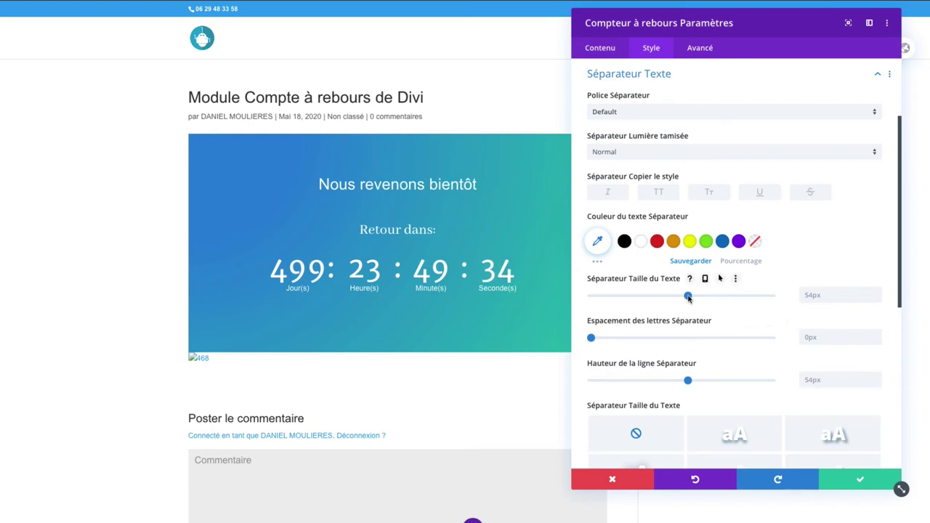
left_click(665, 118)
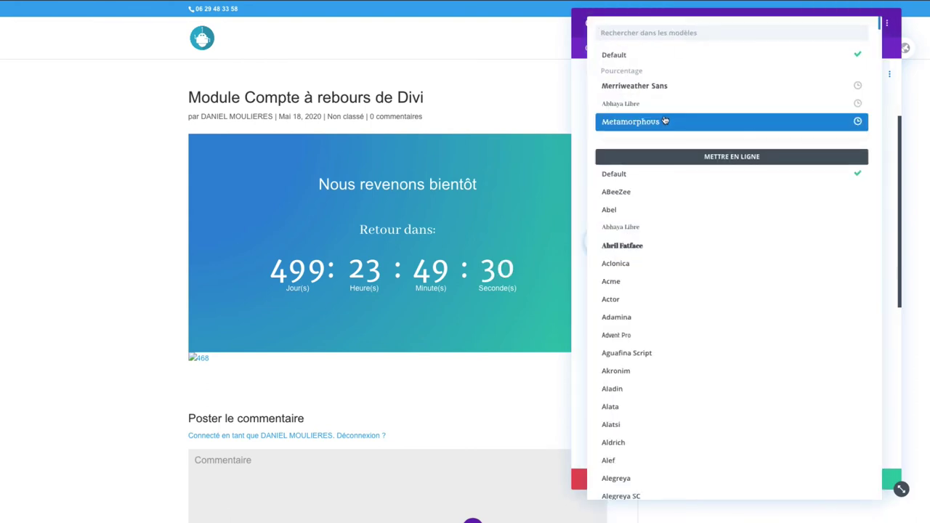
left_click(630, 192)
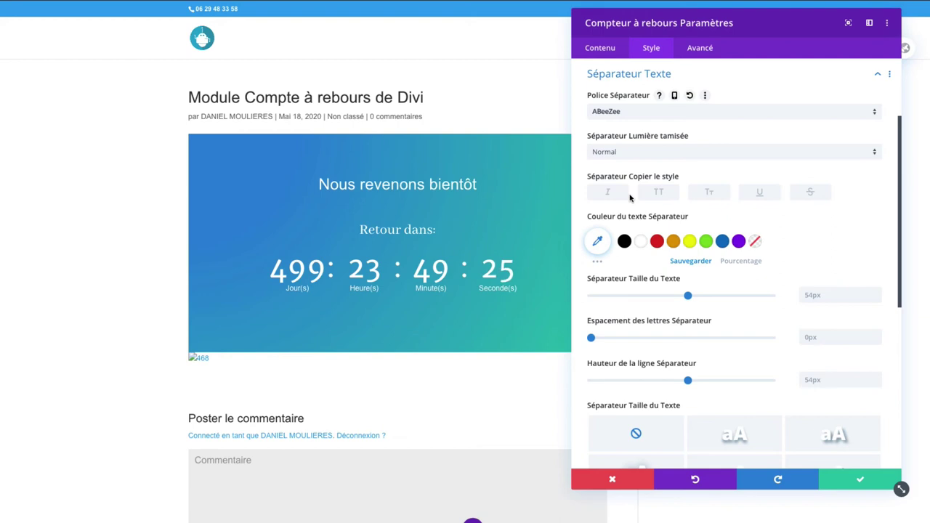
Set the countdown labels' text size to 15px and their line height to 65px
left_click(618, 154)
left_click(618, 158)
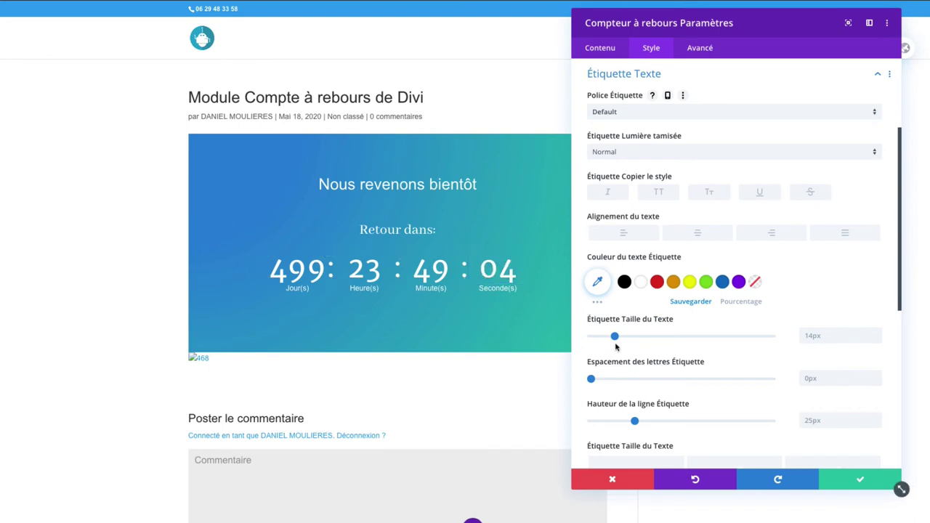
left_click_drag(615, 337, 616, 337)
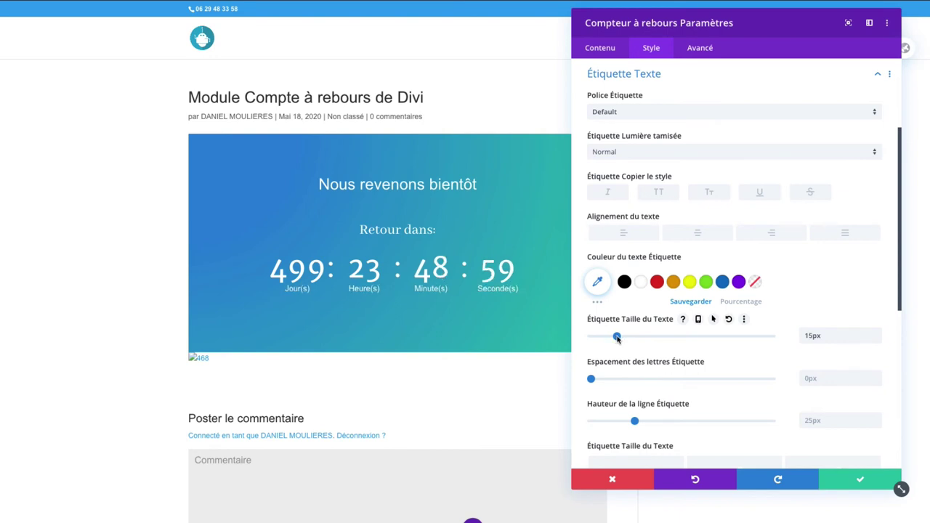
scroll(680, 327, "down", 3)
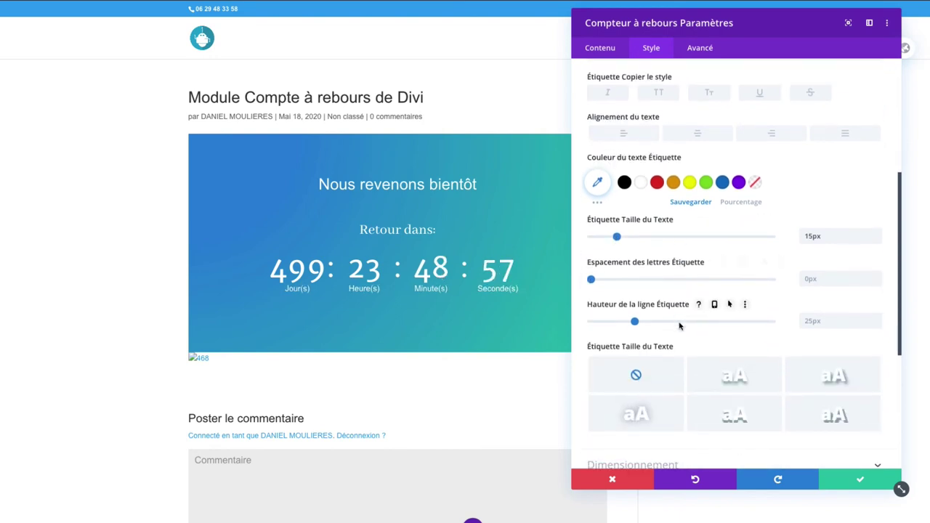
scroll(680, 327, "down", 2)
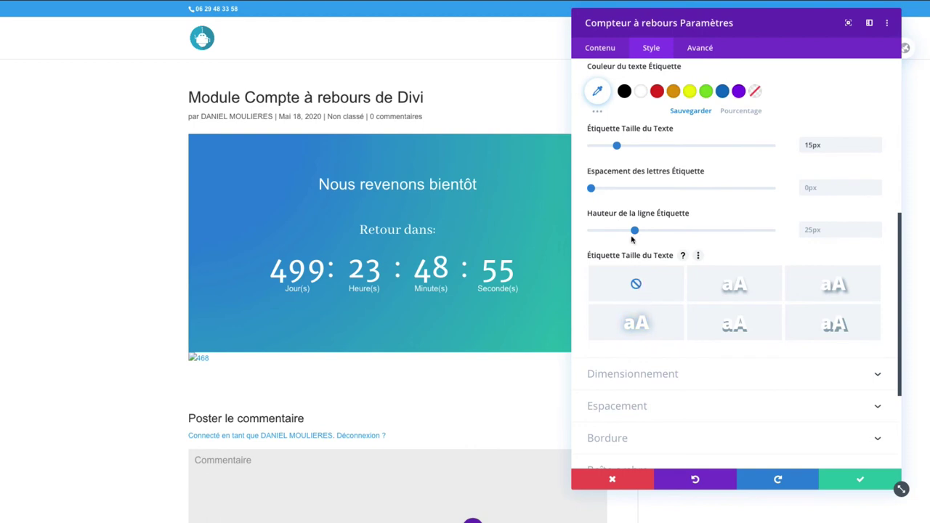
left_click_drag(635, 230, 709, 238)
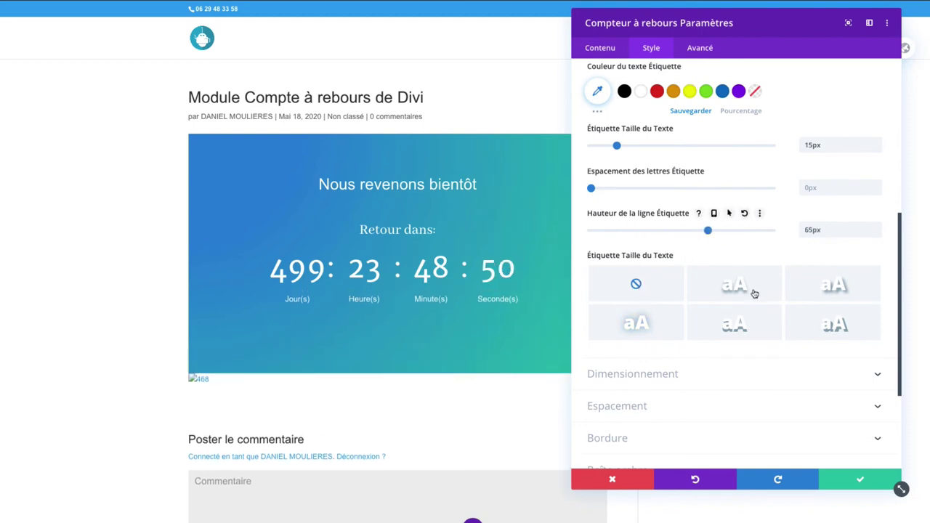
Centre the countdown module, trying widths of 77% and 100% before clearing the width back to auto
scroll(756, 313, "down", 4)
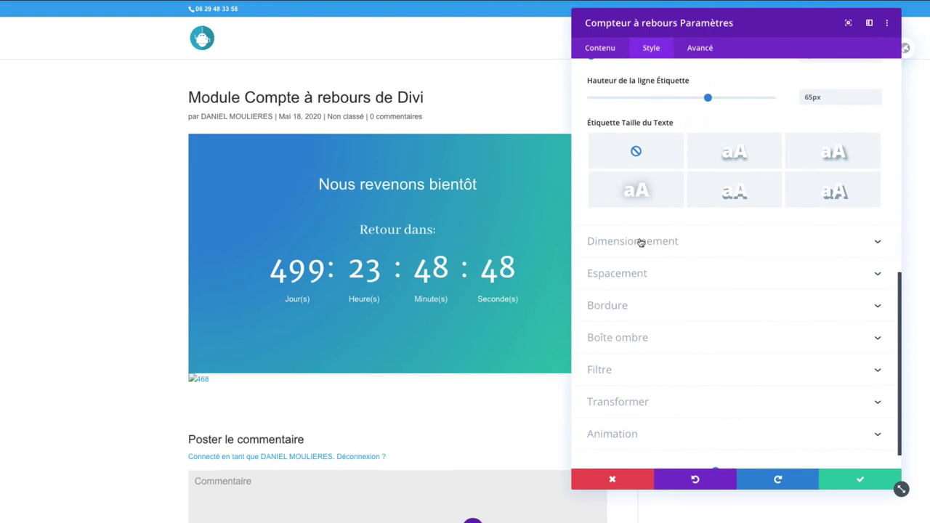
left_click(641, 243)
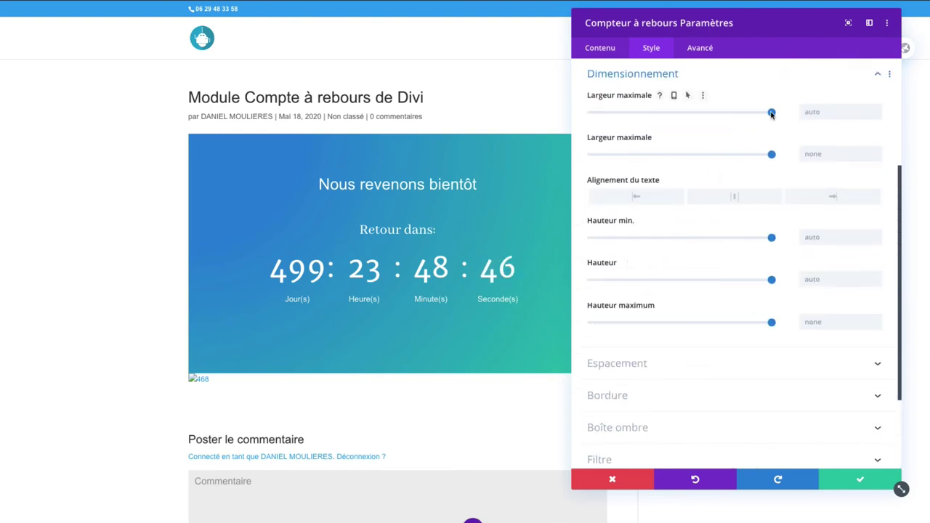
left_click_drag(771, 113, 730, 116)
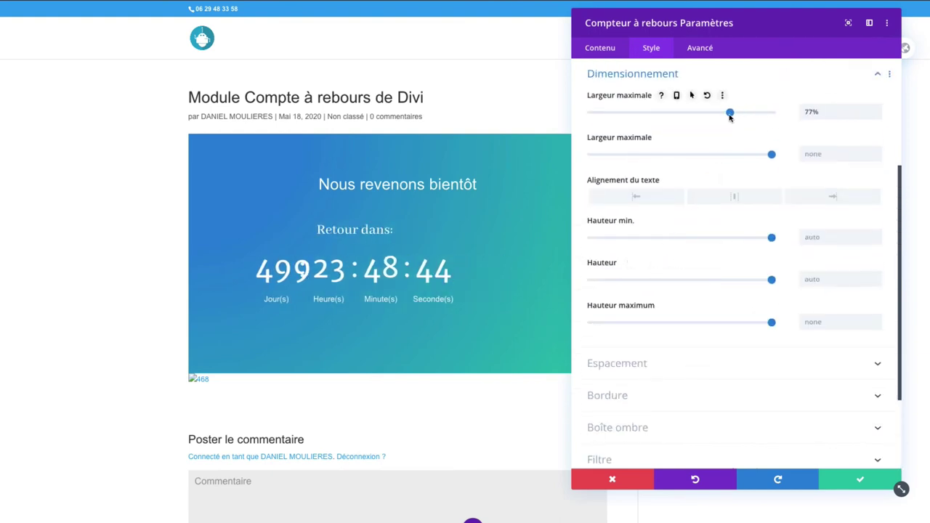
left_click(735, 196)
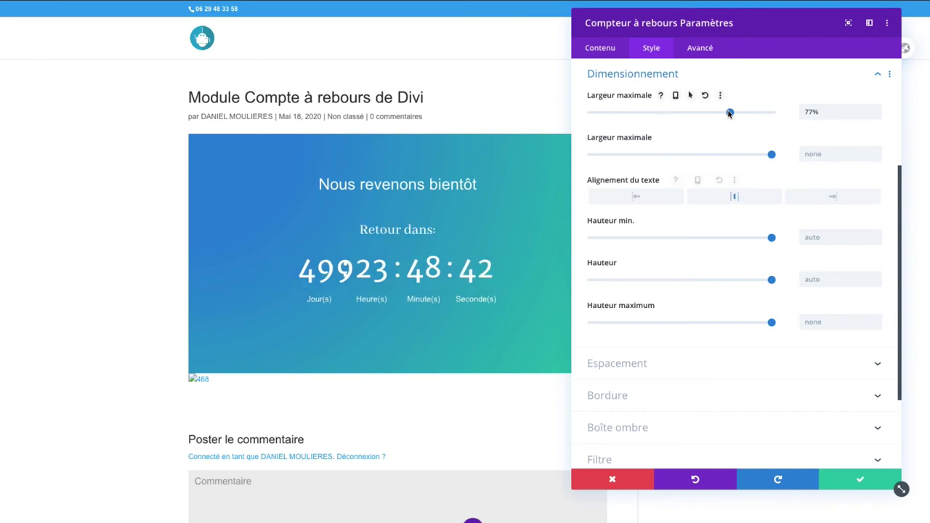
left_click_drag(747, 114, 806, 114)
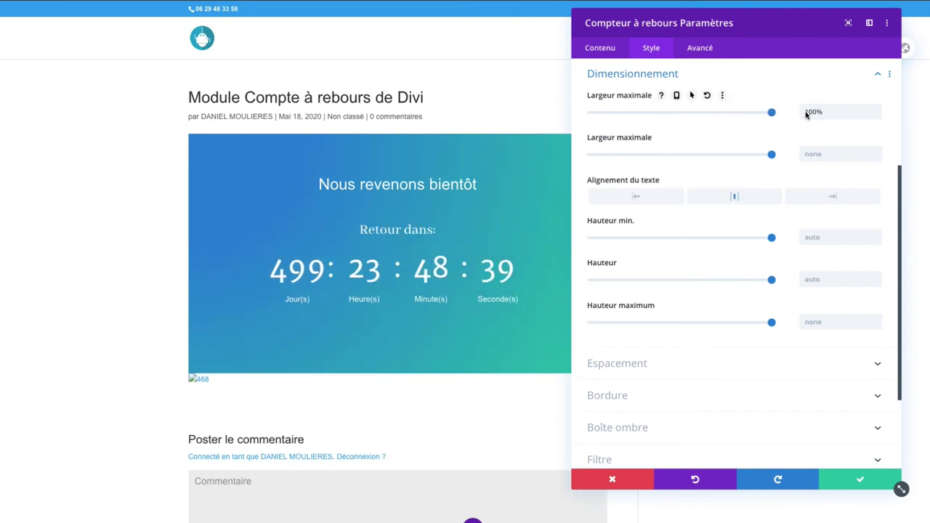
double_click(810, 112)
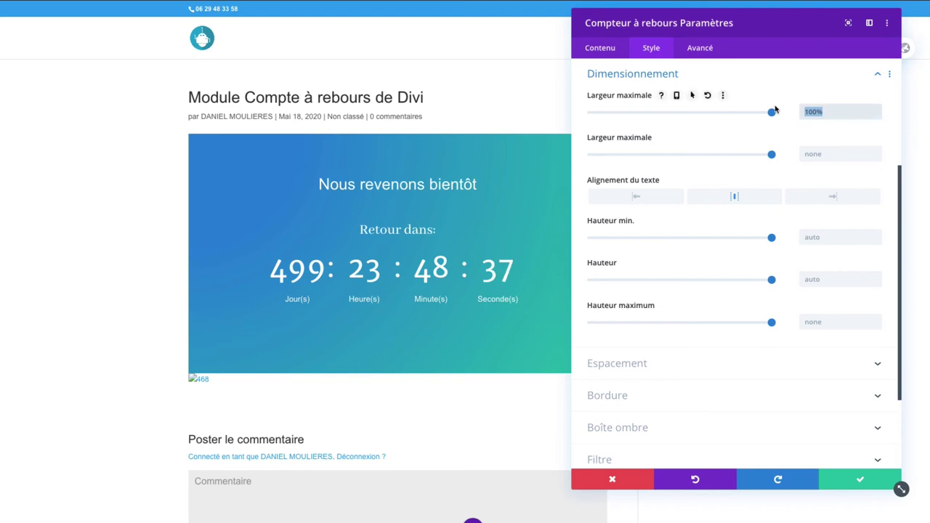
key("BackSpace")
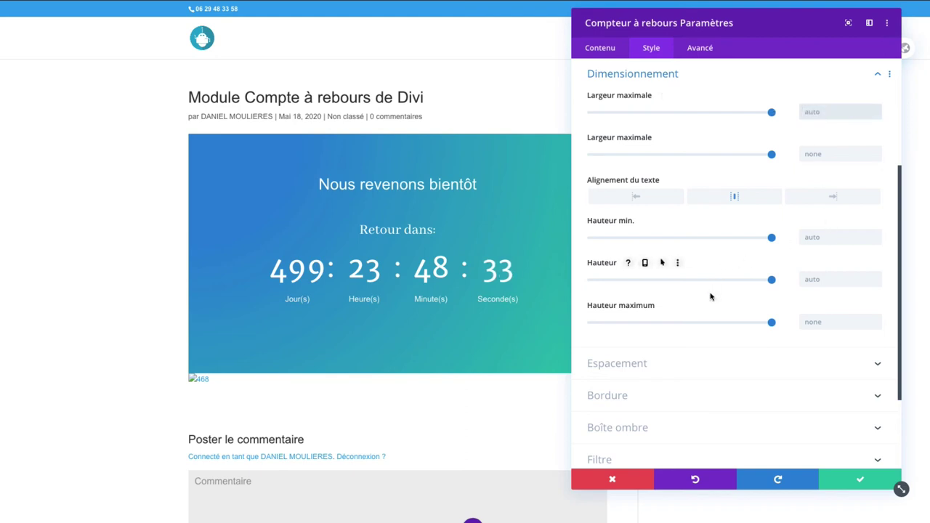
View the countdown's spacing options, and give the module a 1px white border on all sides
scroll(710, 296, "down", 3)
left_click(665, 247)
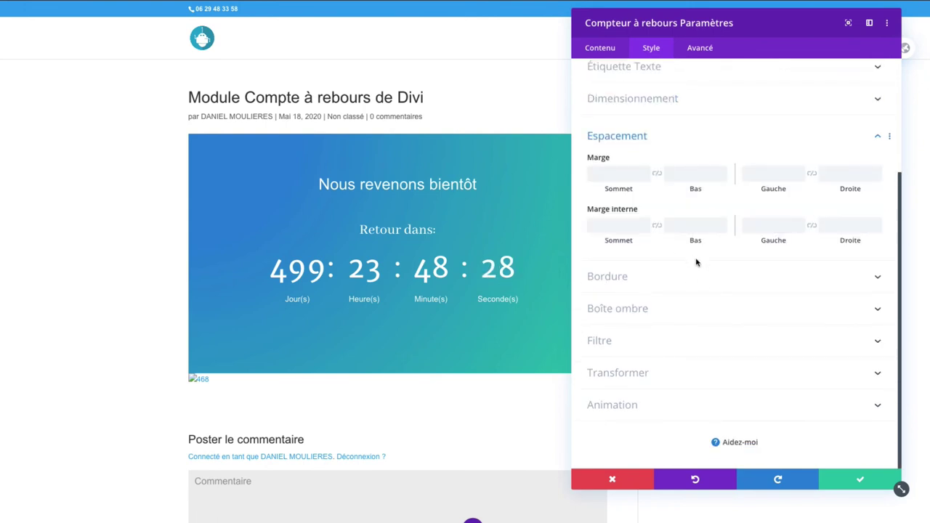
left_click(691, 279)
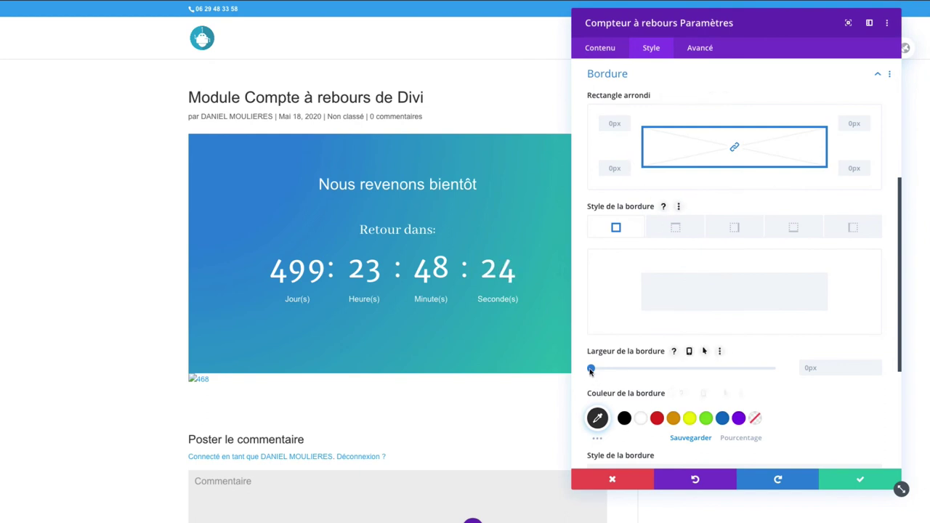
left_click_drag(592, 370, 594, 369)
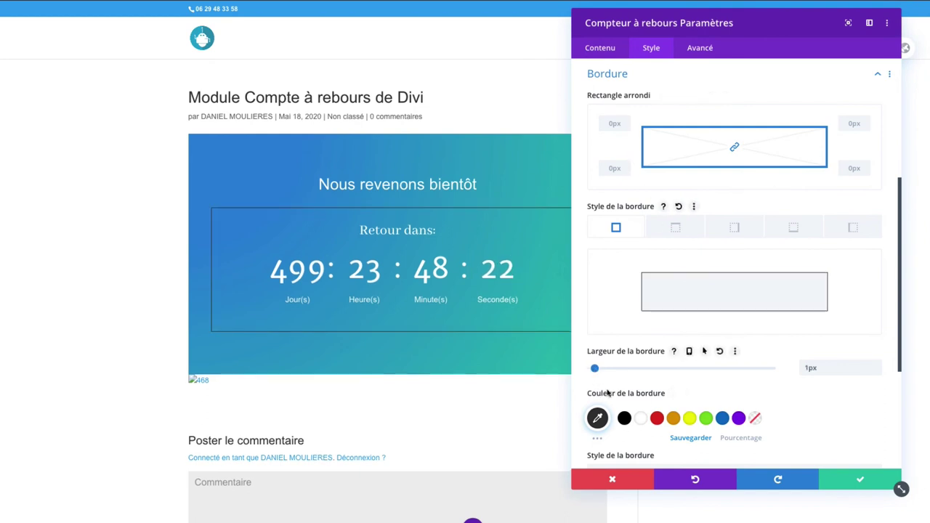
left_click(640, 417)
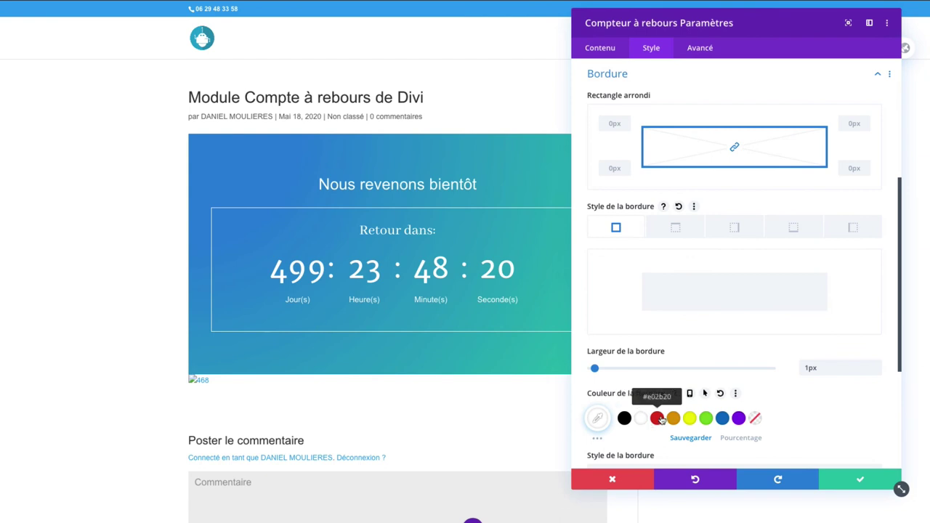
Try the border styles En tirets, Pointillée, Double and Appliquée à l'intérieur on the countdown module, and set the style back to Pleine
scroll(648, 380, "down", 3)
scroll(646, 363, "down", 1)
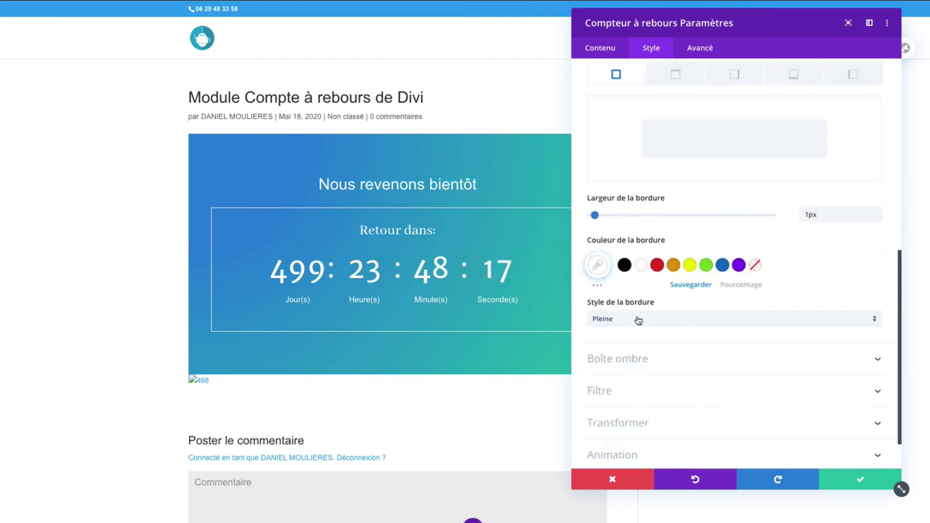
left_click(637, 320)
left_click(631, 350)
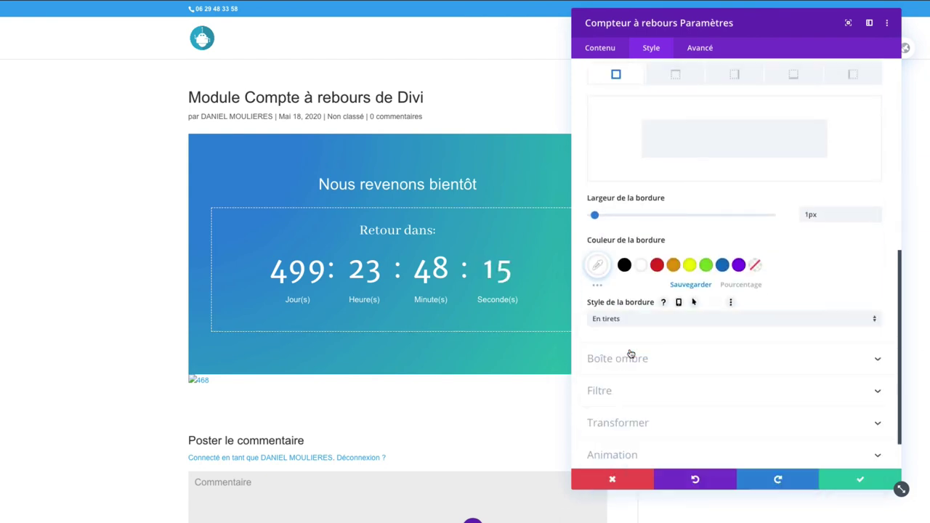
left_click(644, 320)
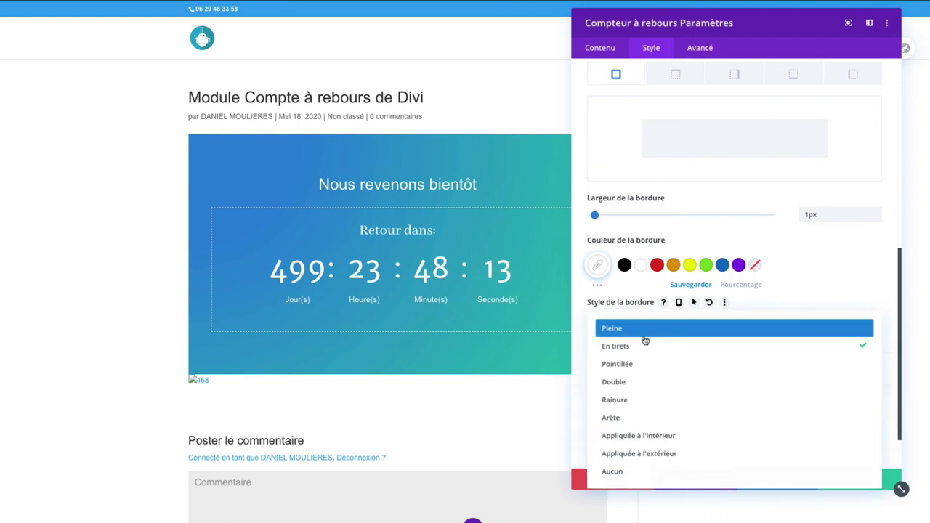
left_click(647, 370)
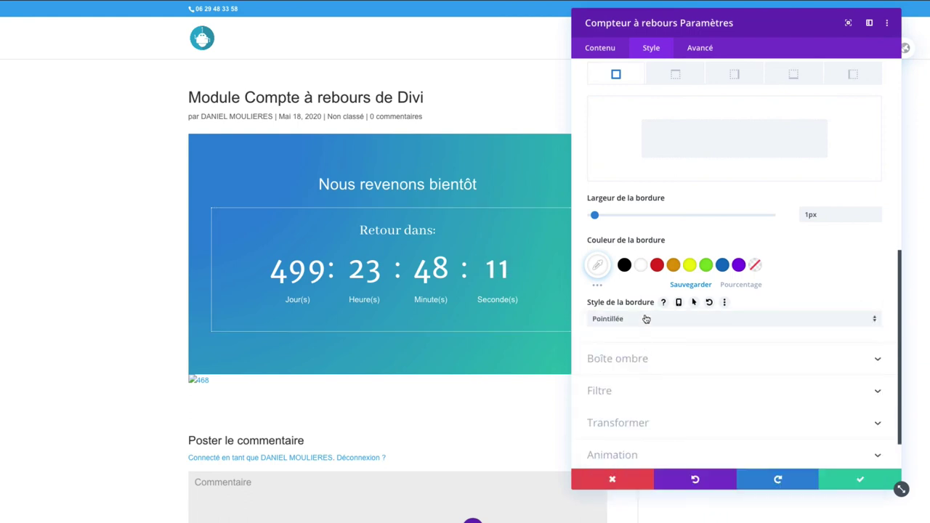
left_click(646, 319)
left_click(649, 383)
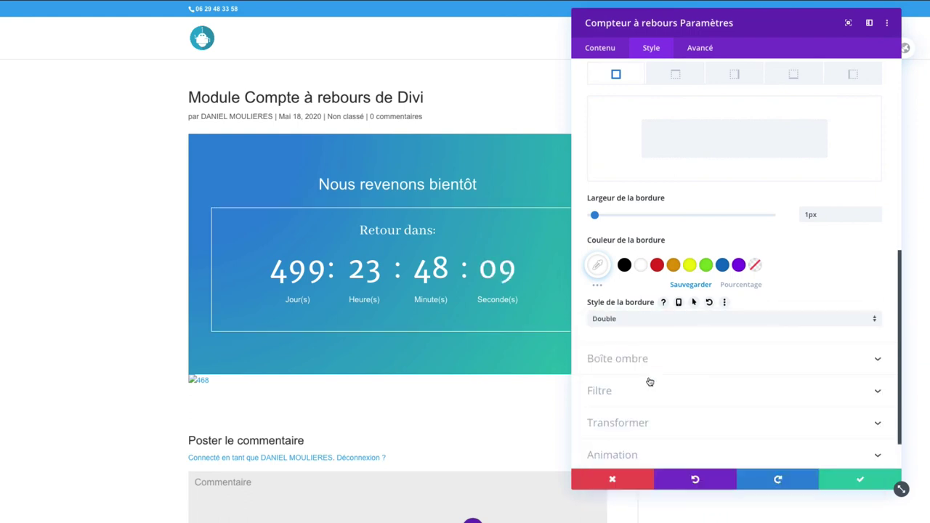
left_click(649, 319)
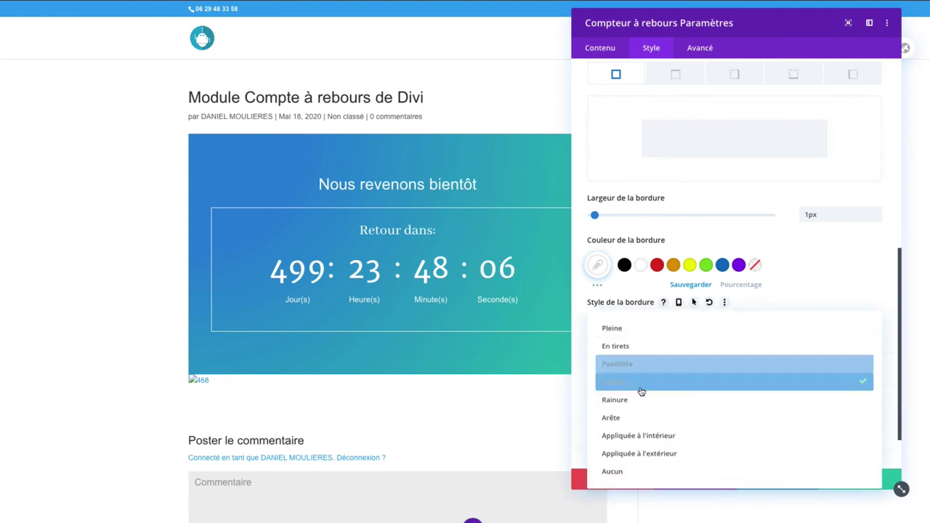
left_click(662, 436)
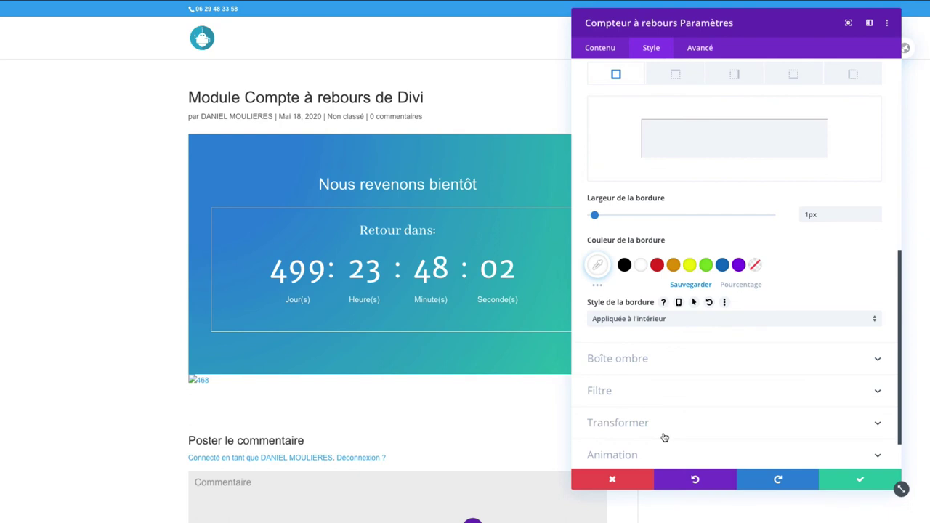
left_click(639, 319)
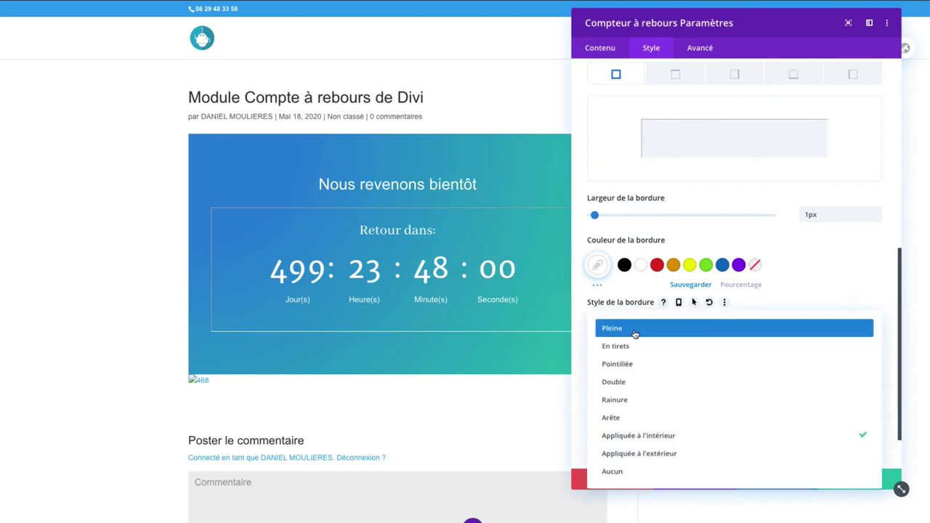
left_click(633, 333)
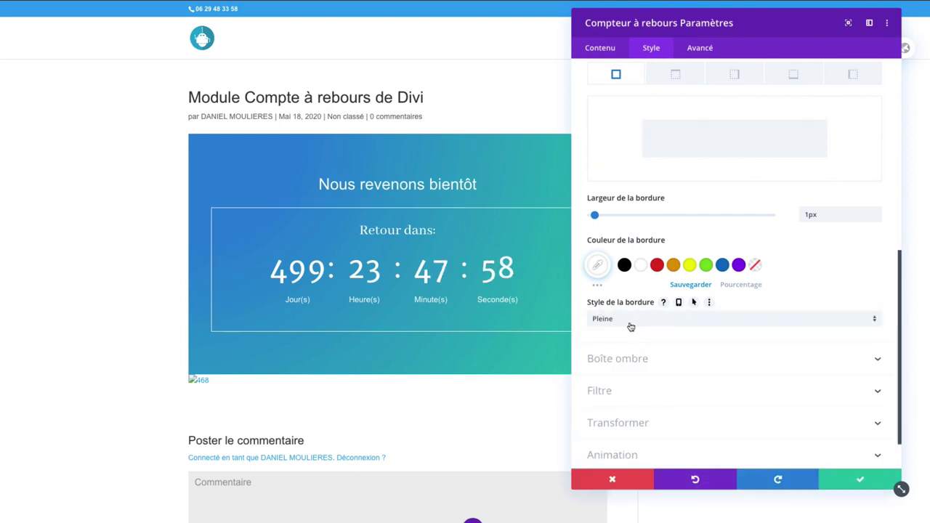
left_click(631, 327)
left_click(631, 329)
Look through the countdown's box shadow, filter and transform options, leaving the box shadow set to none
scroll(665, 368, "down", 1)
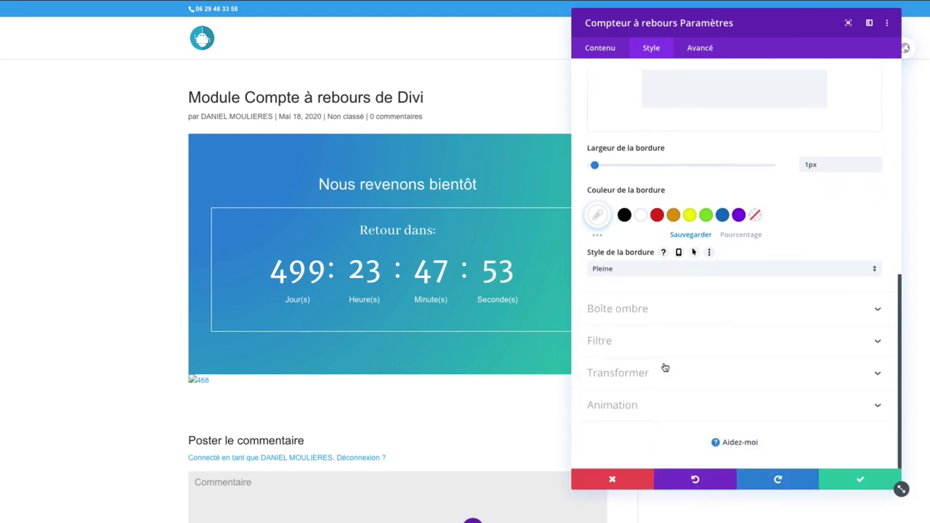
left_click(634, 308)
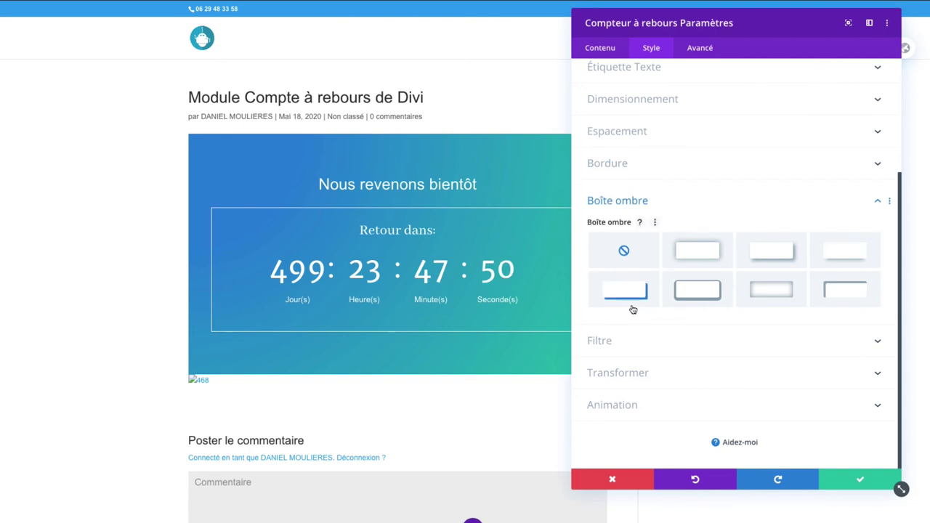
left_click(698, 291)
left_click(626, 252)
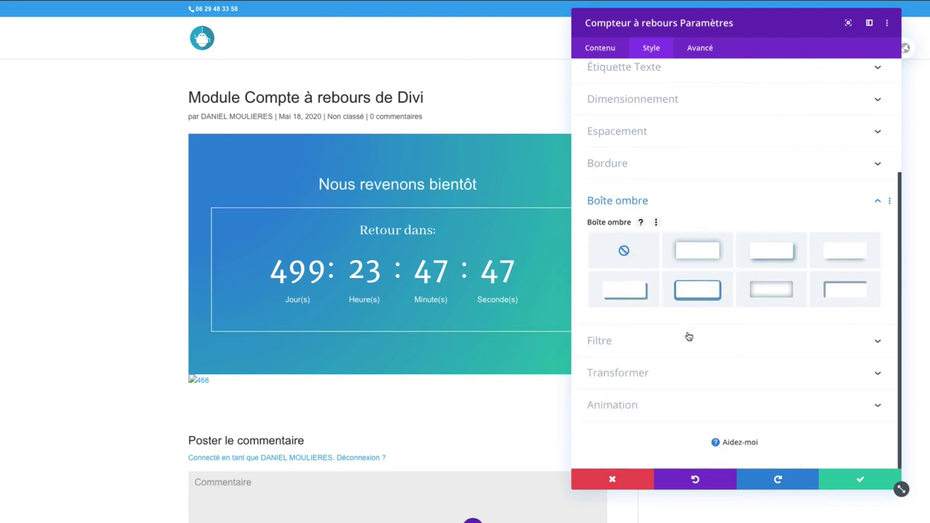
left_click(656, 347)
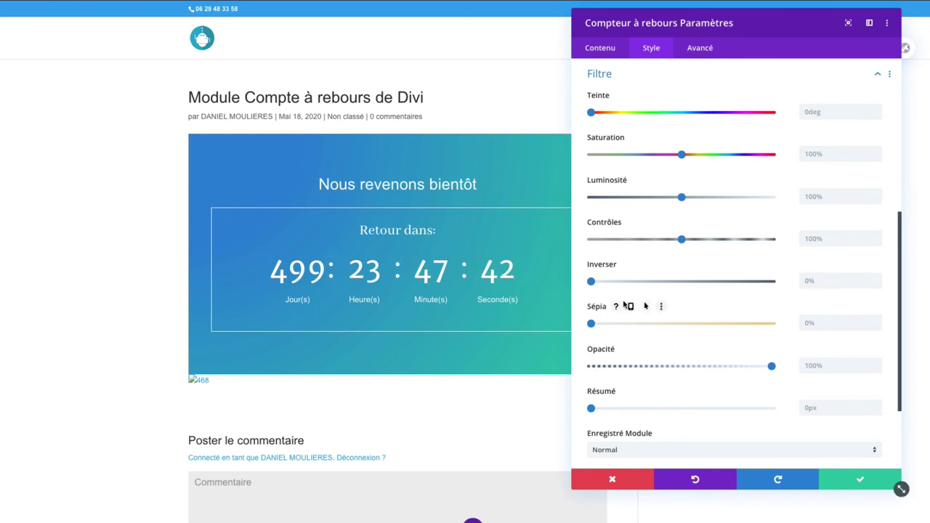
scroll(637, 378, "down", 2)
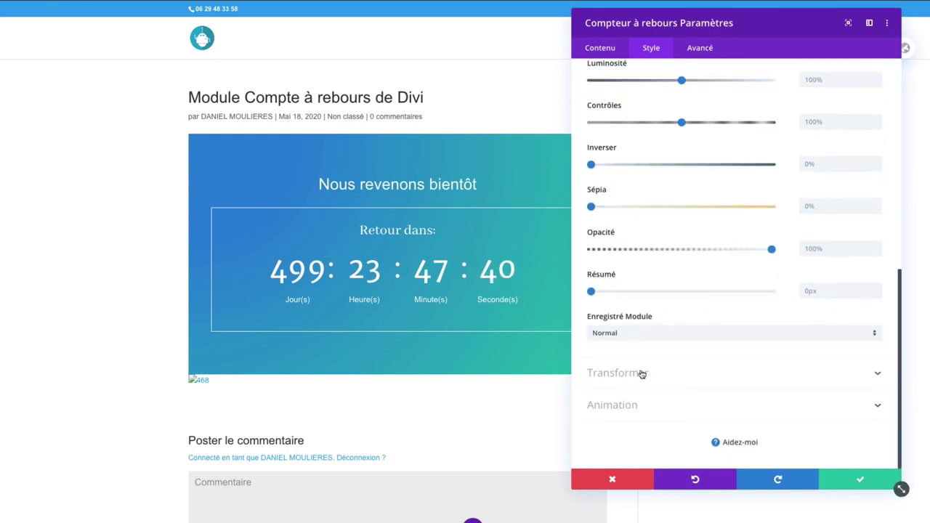
left_click(642, 373)
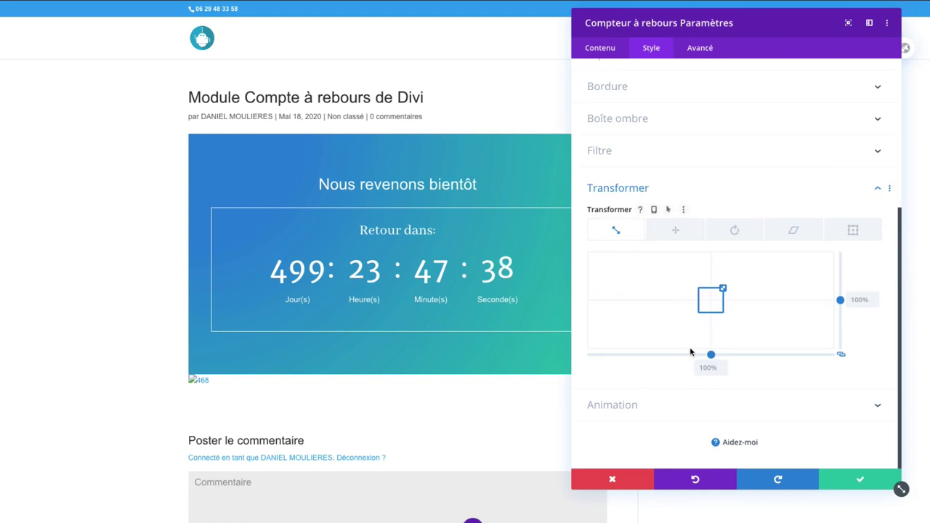
Preview the Fondu, Diapo, Plier and Basculer animations on the countdown, and set the animation back to Aucun
left_click(656, 406)
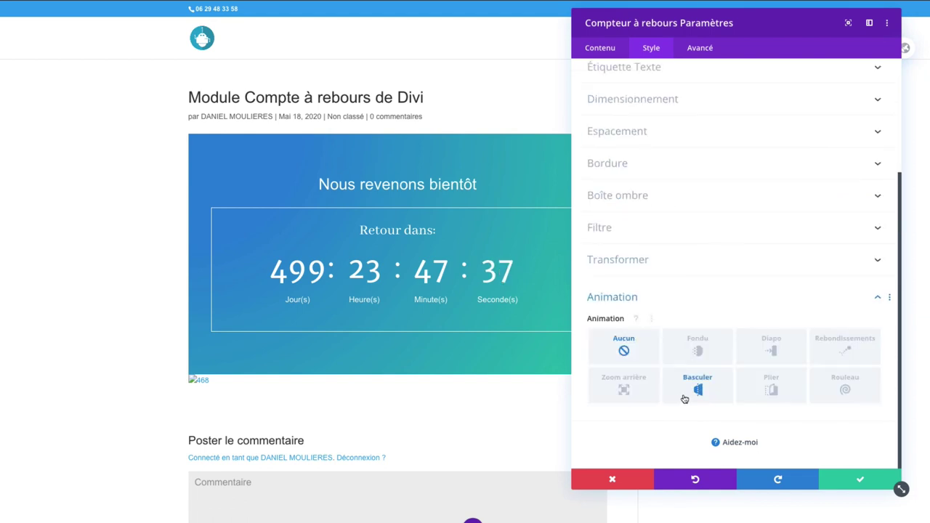
left_click(694, 346)
scroll(736, 348, "down", 1)
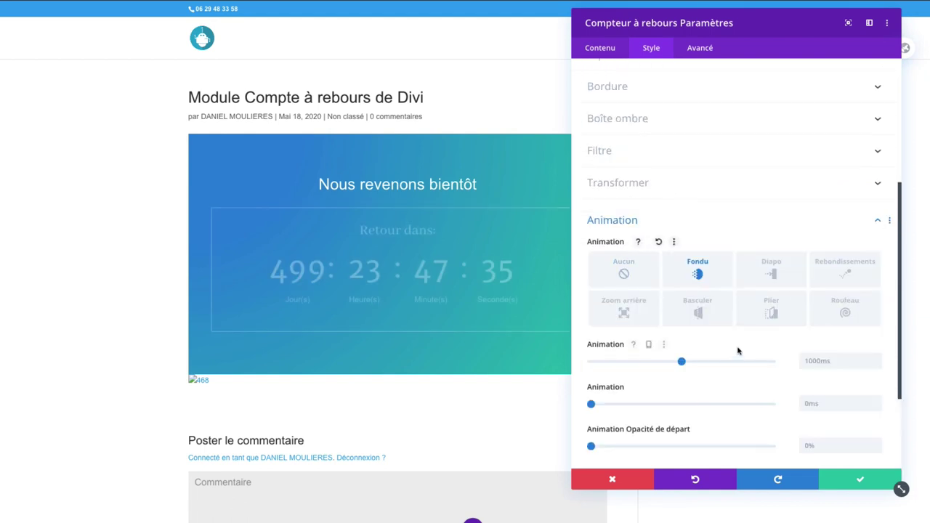
left_click(772, 272)
left_click(771, 311)
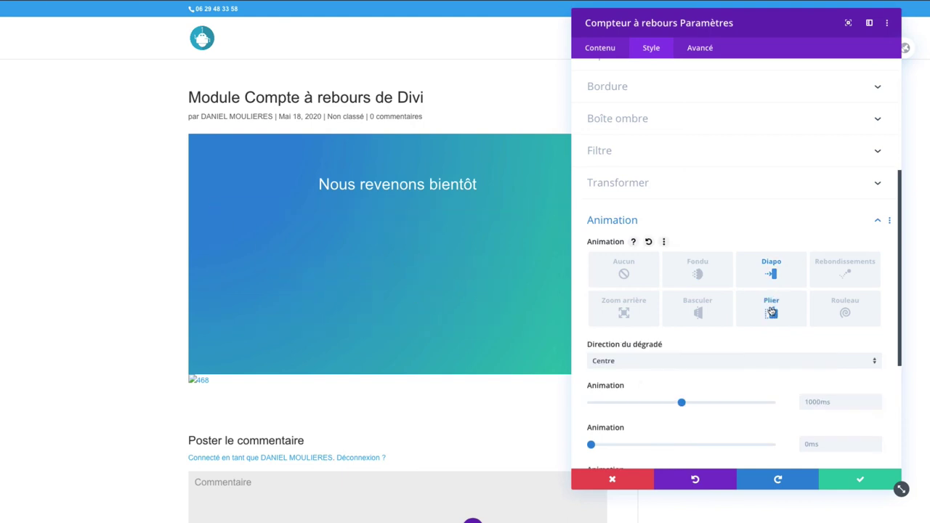
left_click(706, 312)
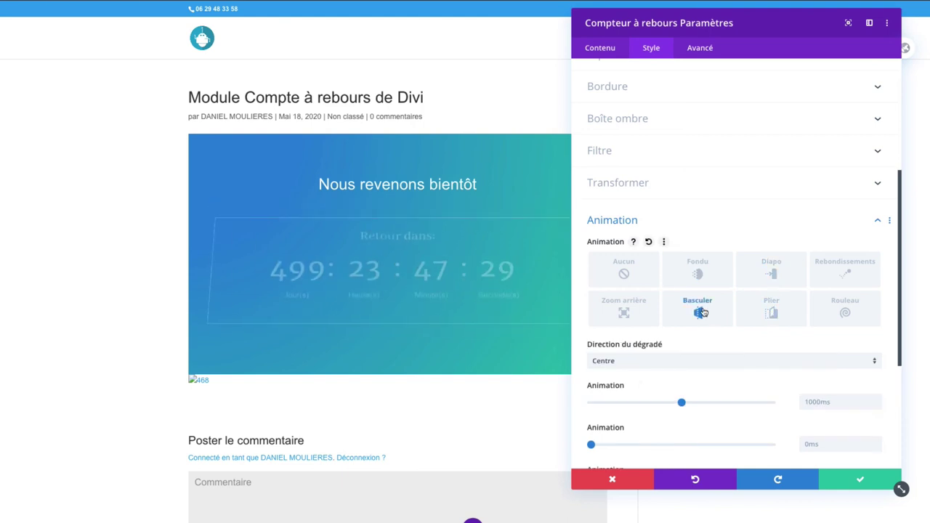
left_click(626, 272)
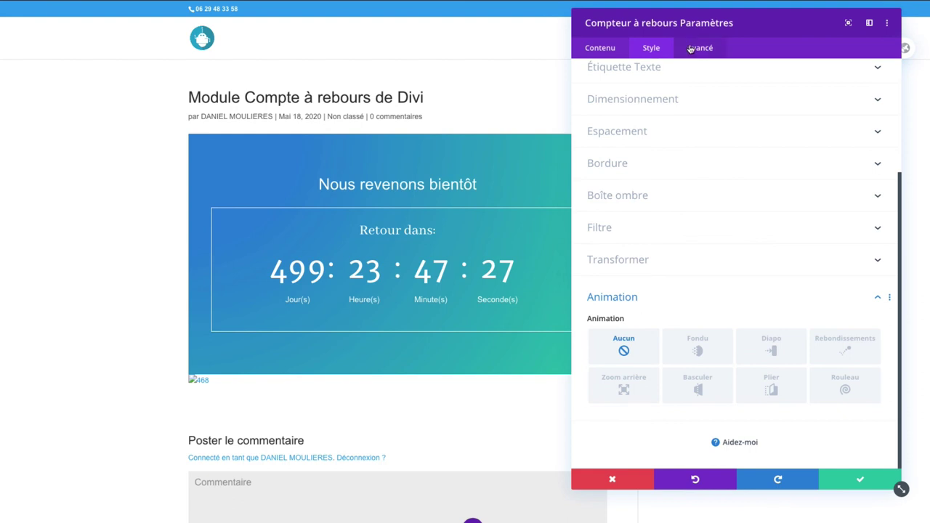
Look through the countdown's advanced CSS settings, covering the CSS ID and class fields and the custom CSS areas
left_click(691, 48)
left_click(660, 102)
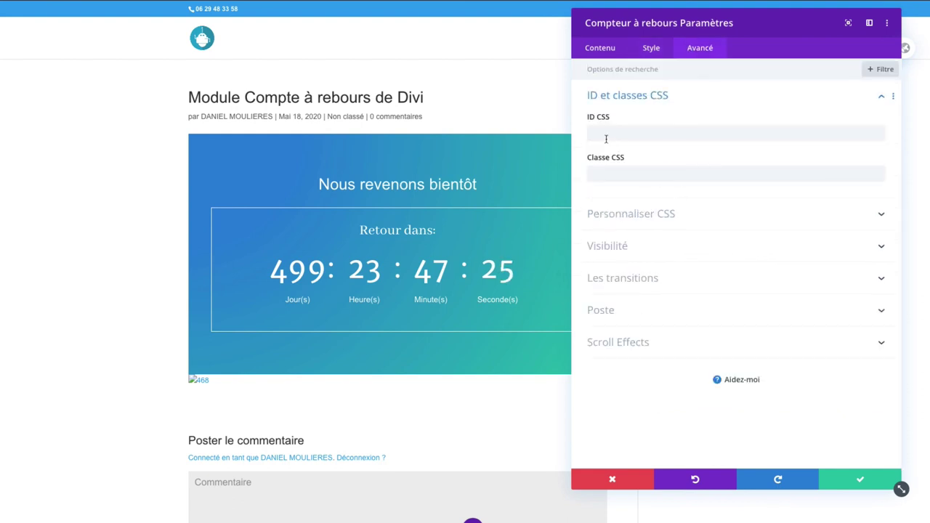
left_click(604, 177)
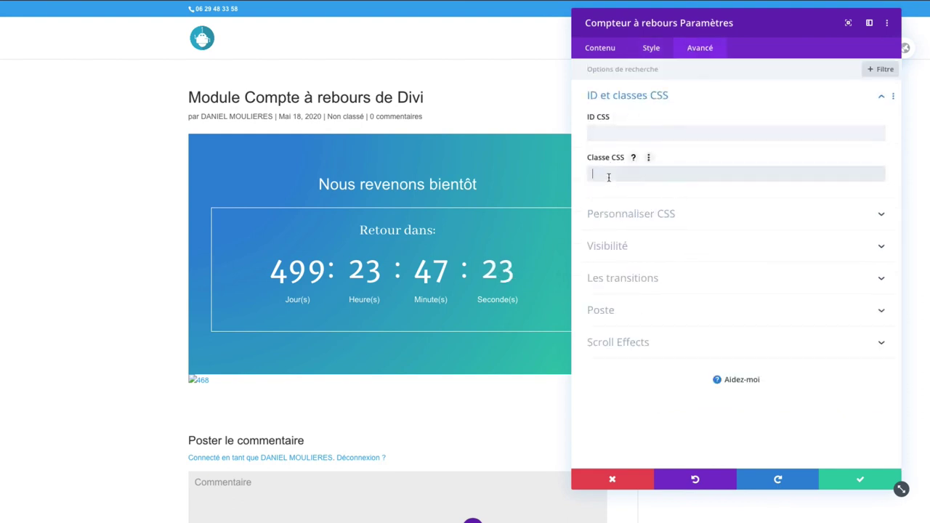
left_click(627, 217)
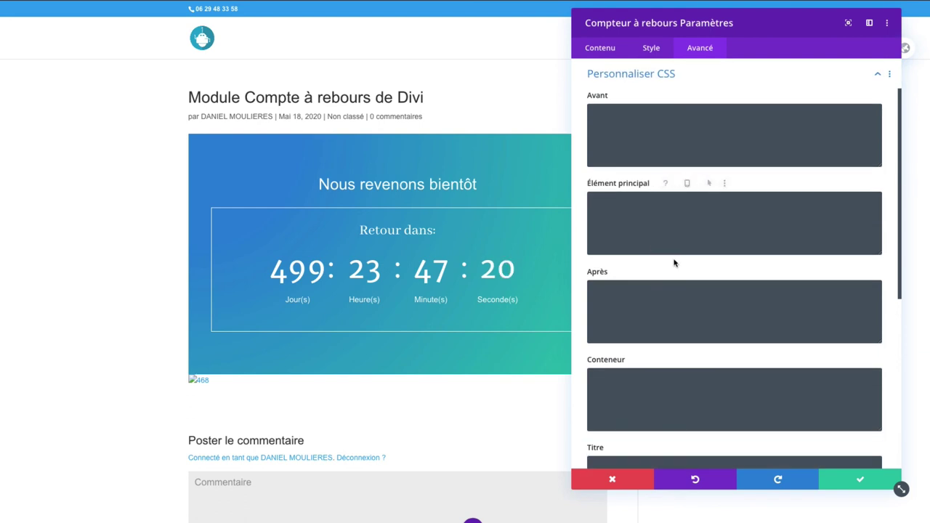
scroll(674, 263, "down", 2)
scroll(674, 263, "down", 5)
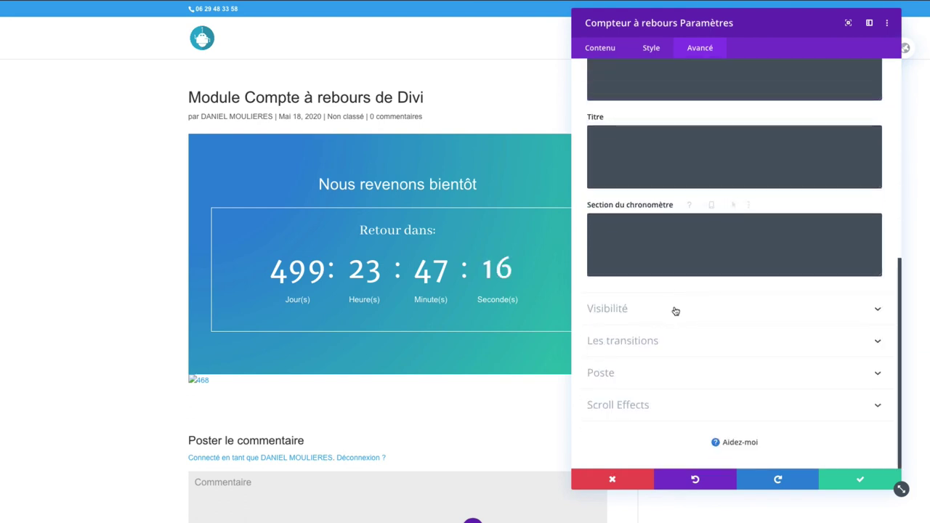
Explore the countdown's visibility options for disabling it on phone or tablet, and view its transition options
left_click(674, 309)
left_click(595, 187)
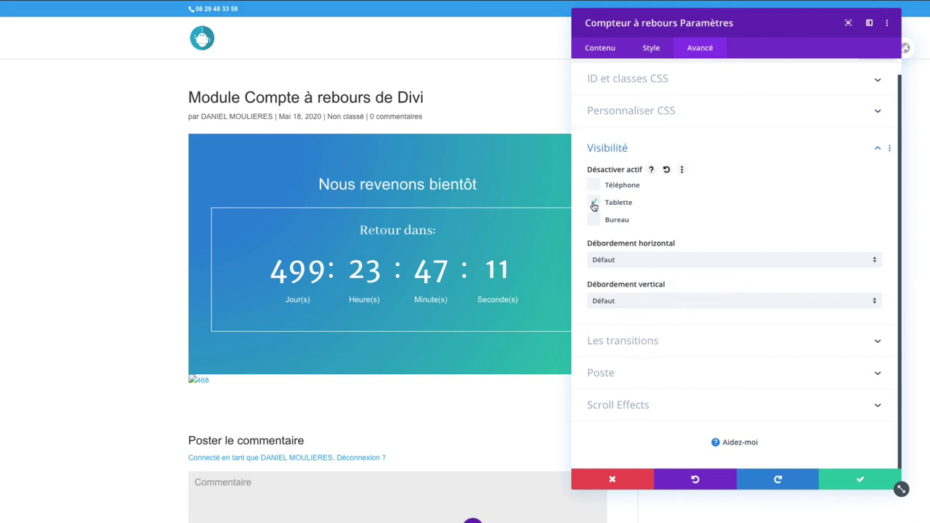
left_click(640, 344)
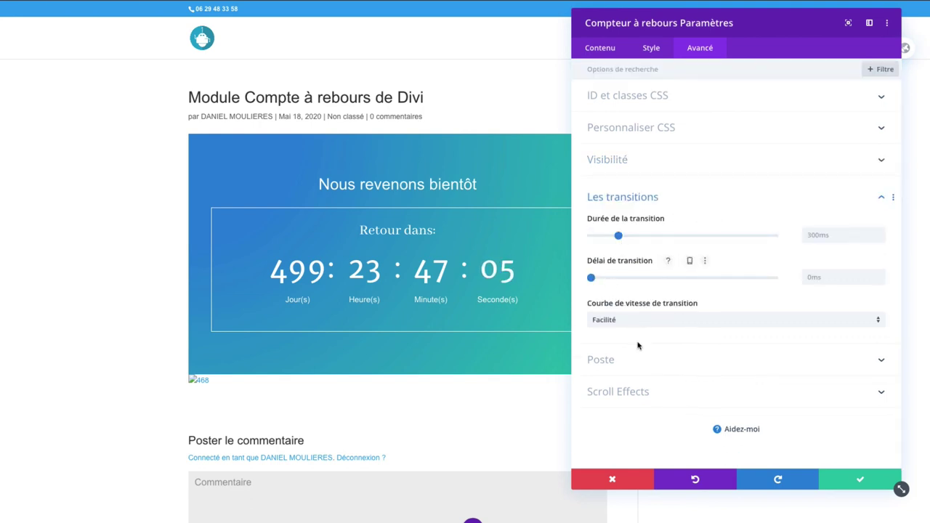
Try the Relative, Fixed and Absolute positions on the countdown module, and set its position back to Défaut
left_click(628, 364)
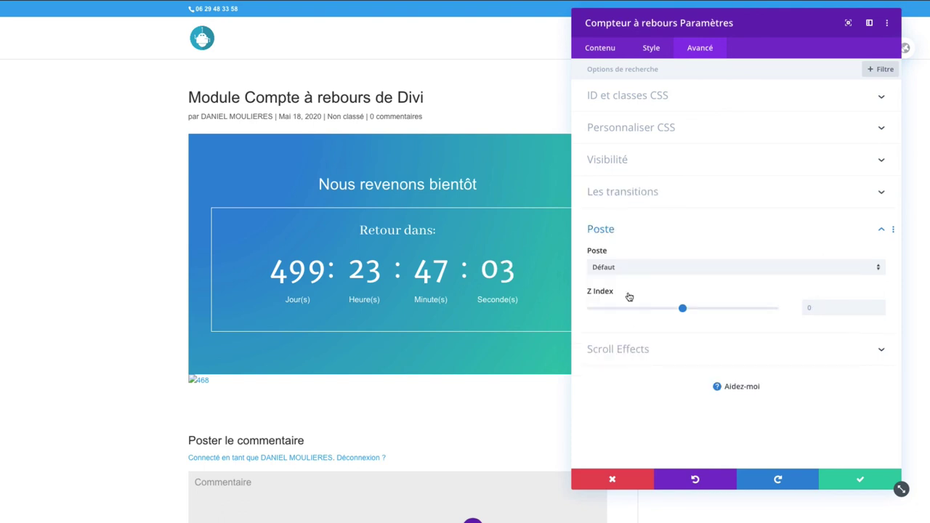
left_click(628, 270)
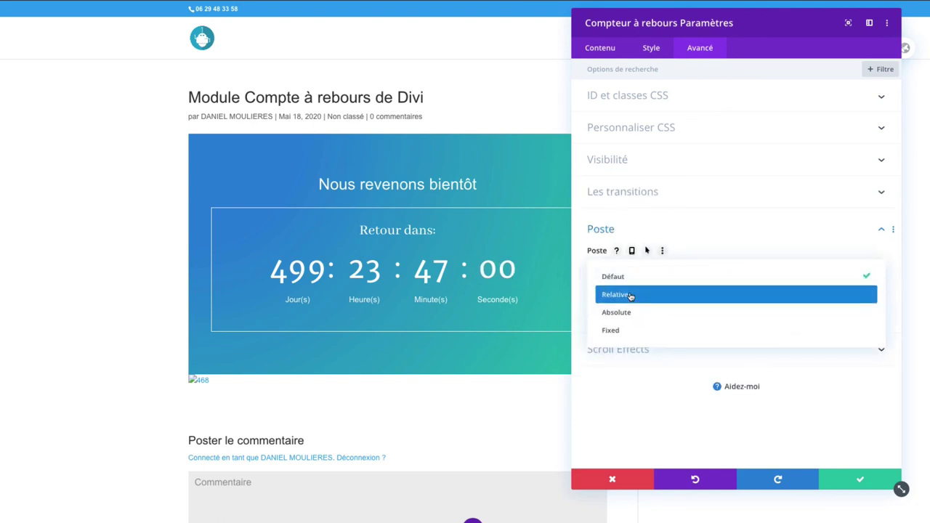
left_click(630, 295)
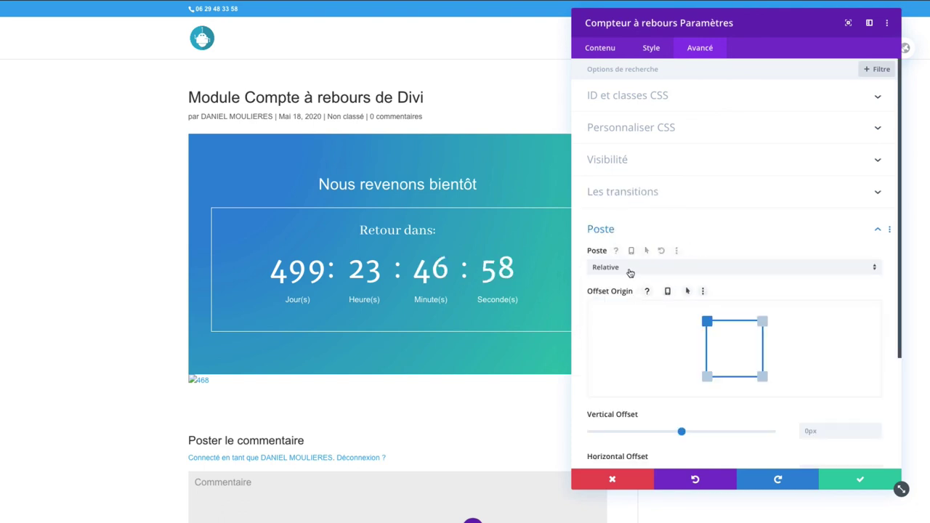
left_click(629, 273)
left_click(637, 329)
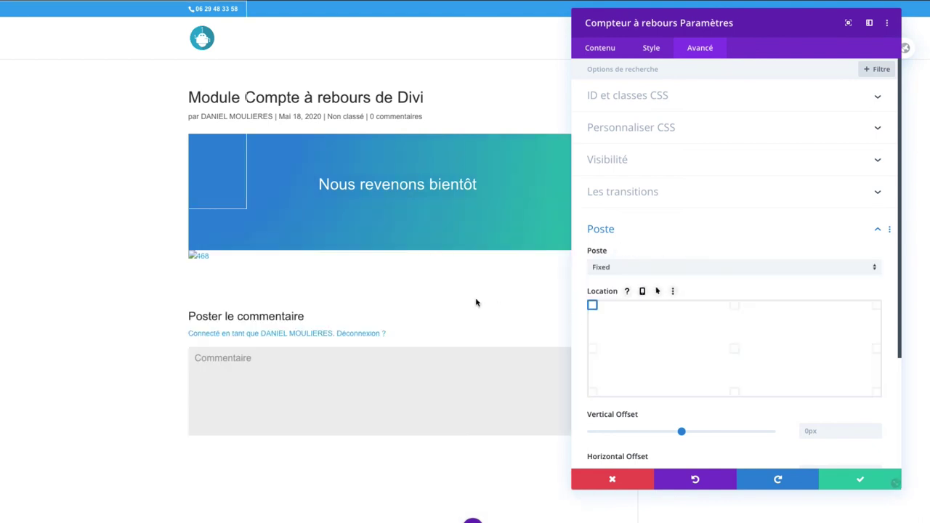
left_click(616, 268)
left_click(619, 312)
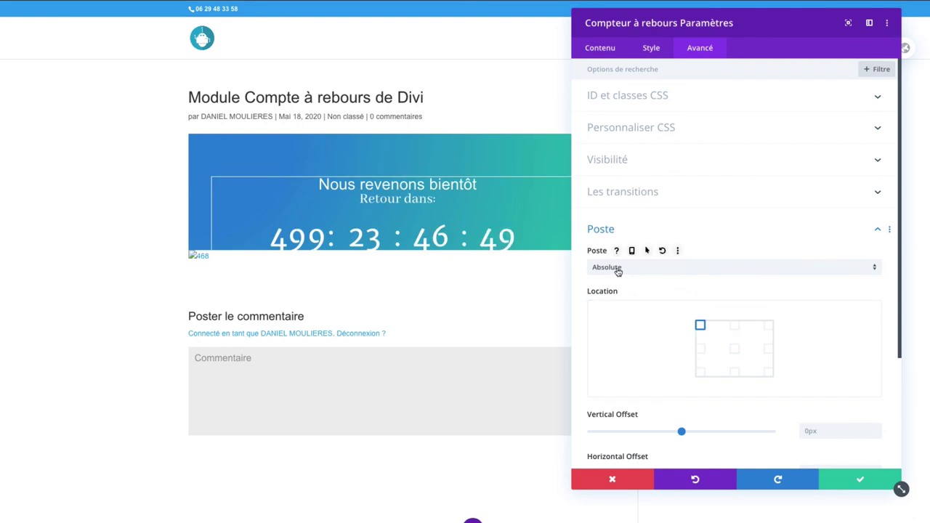
left_click(616, 269)
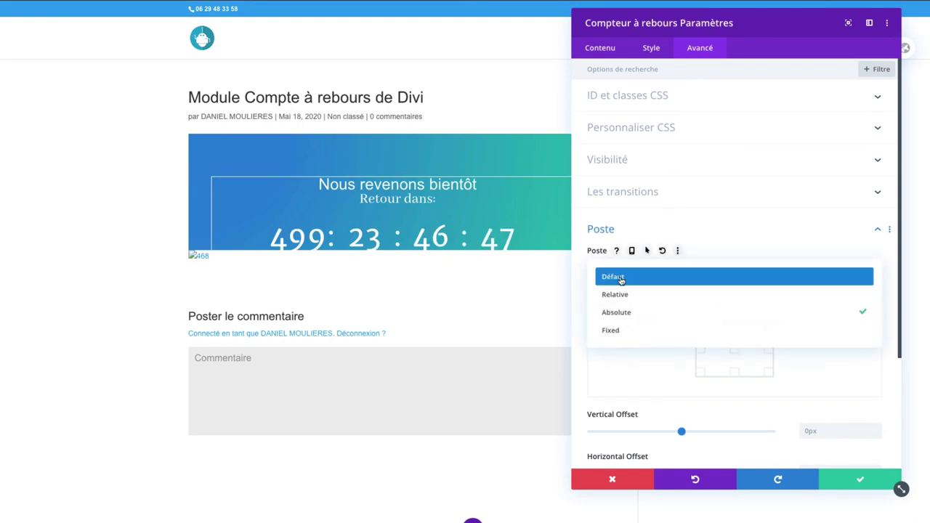
left_click(619, 278)
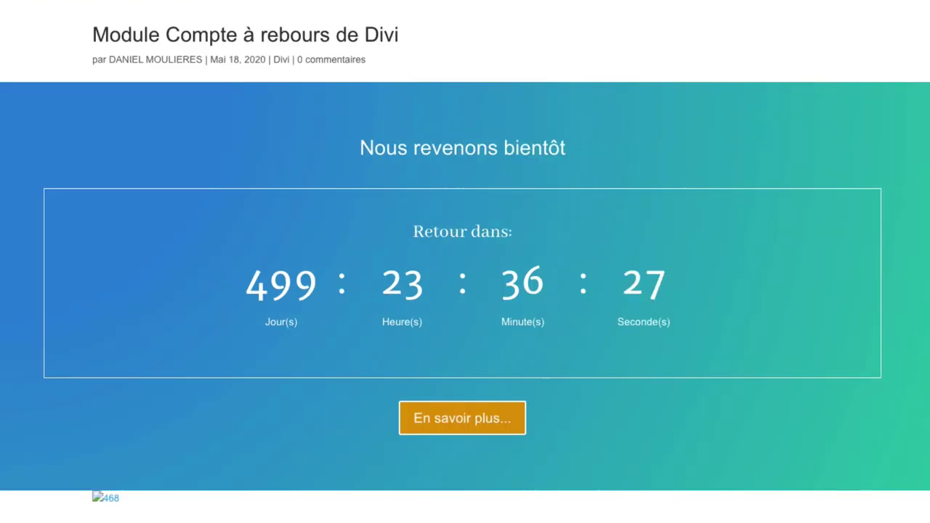